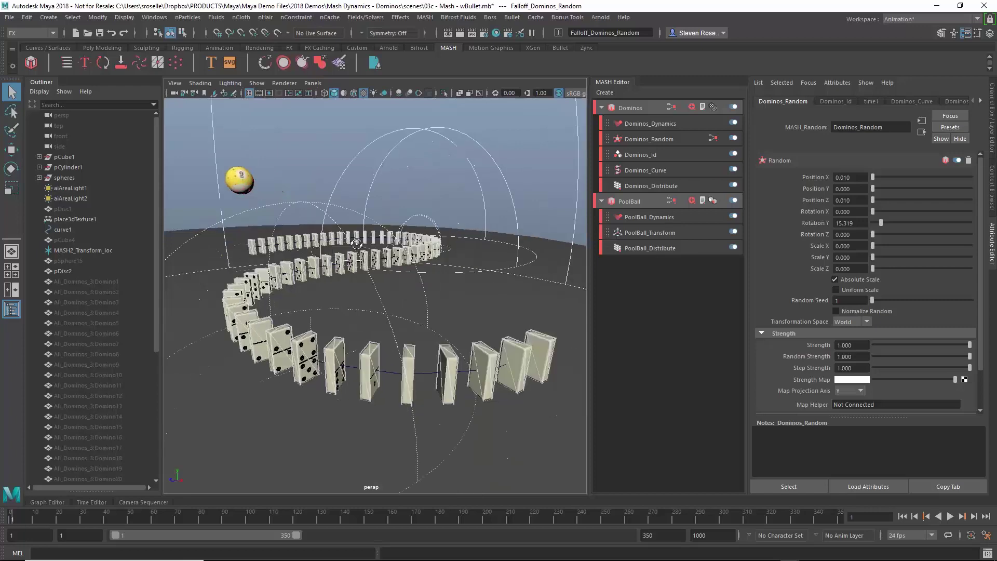
Step: Play the domino simulation, scrub back, and move the view closer to the ball and dominoes
left_click(950, 516)
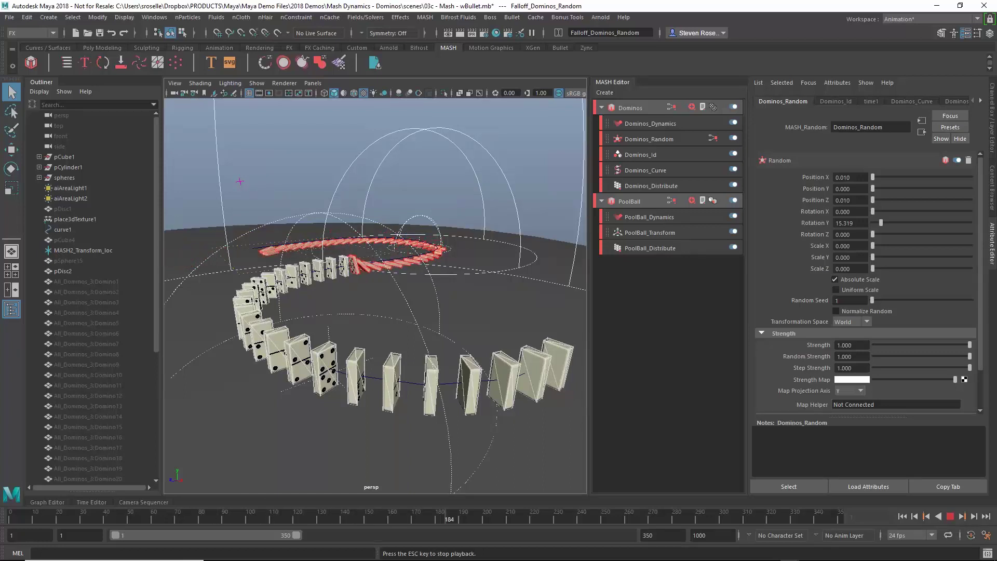
left_click_drag(389, 513, 6, 488)
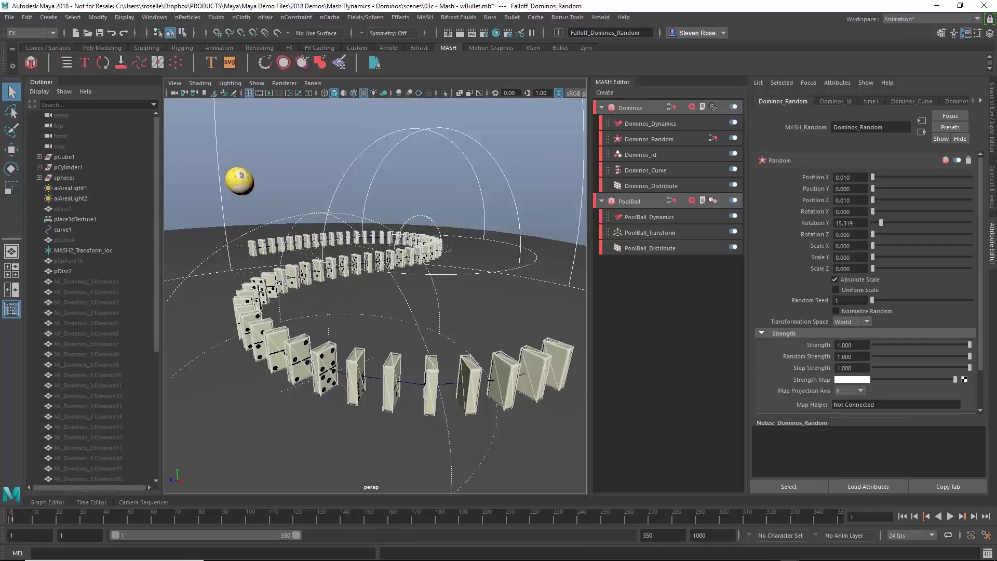
middle_click_drag(321, 362, 355, 392, "alt")
right_click_drag(355, 392, 396, 380, "alt")
Step: Set the playback end frame to 75
left_click_drag(659, 538, 569, 532)
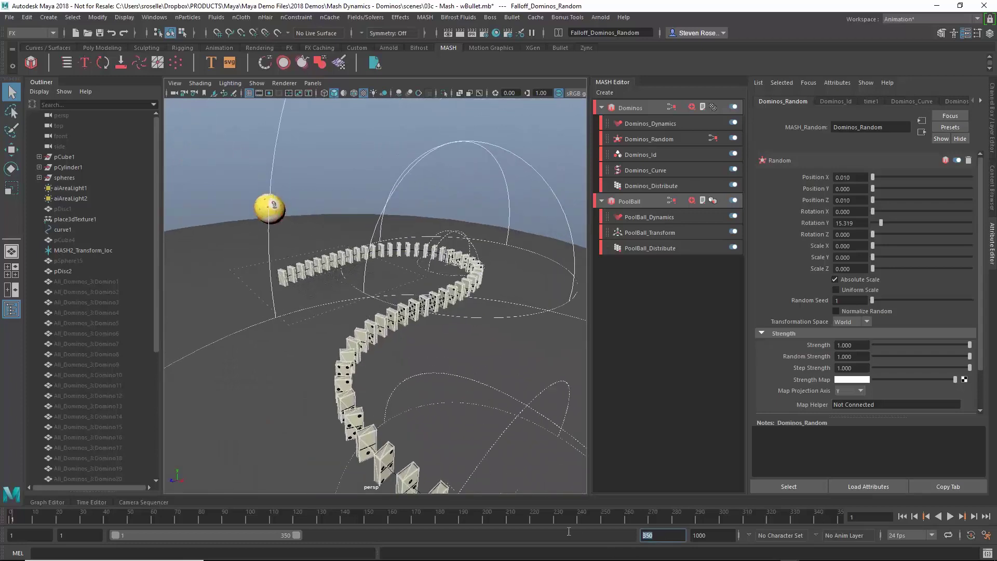
type("75")
key("Return")
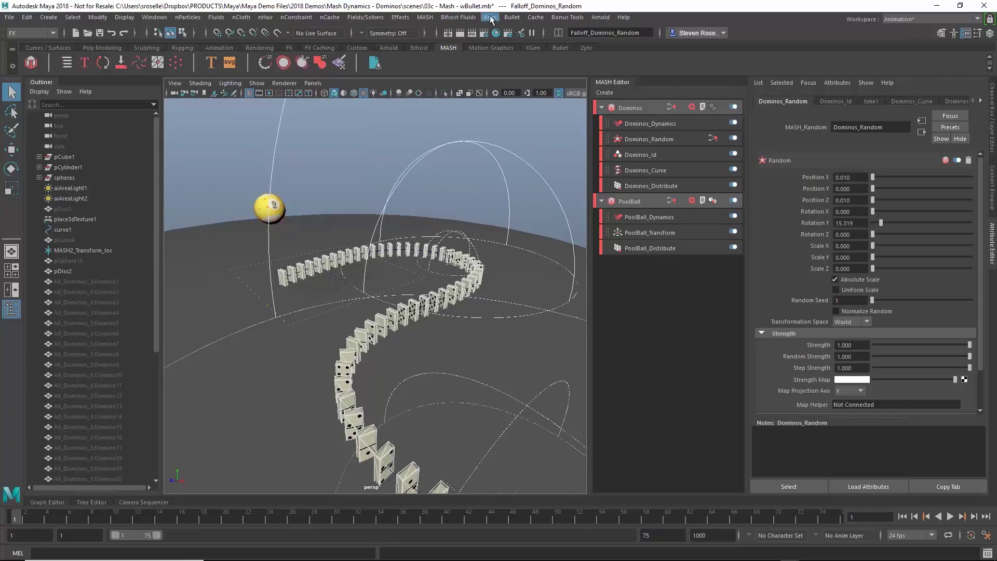
left_click(417, 17)
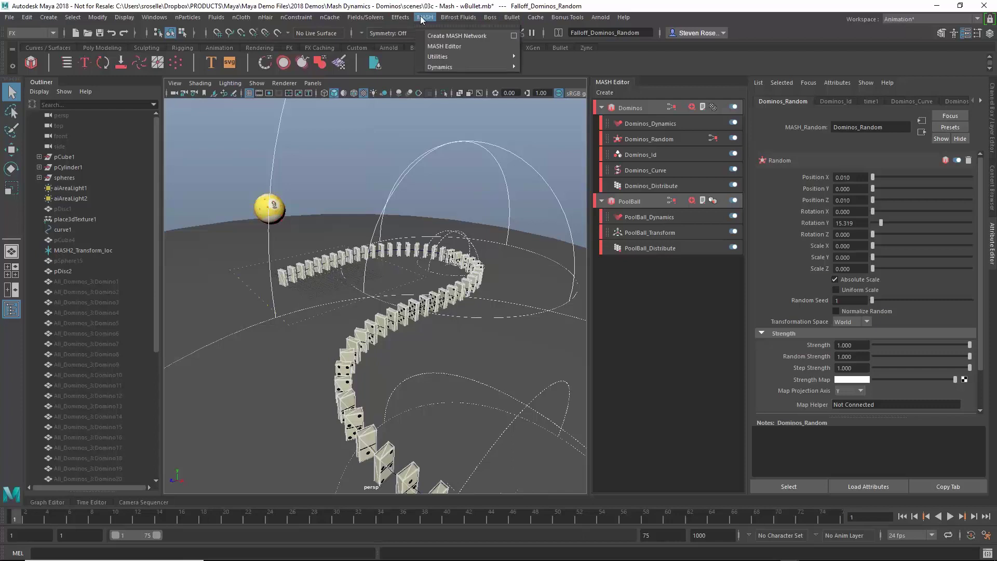
mouse_move(425, 54)
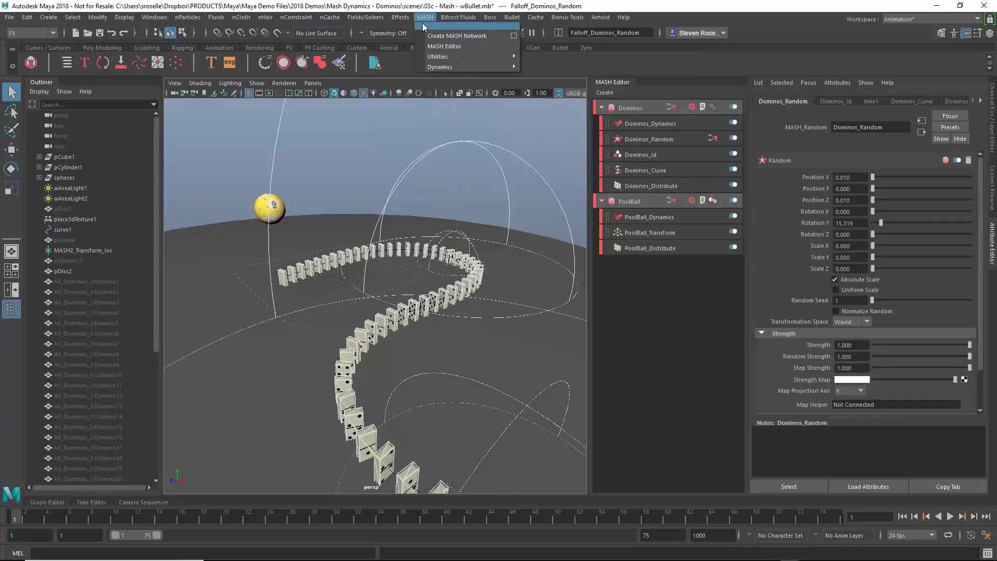
Step: In the Create MASH Network options, change Geometry Type from Instancer to Mesh and close the dialog
left_click(514, 35)
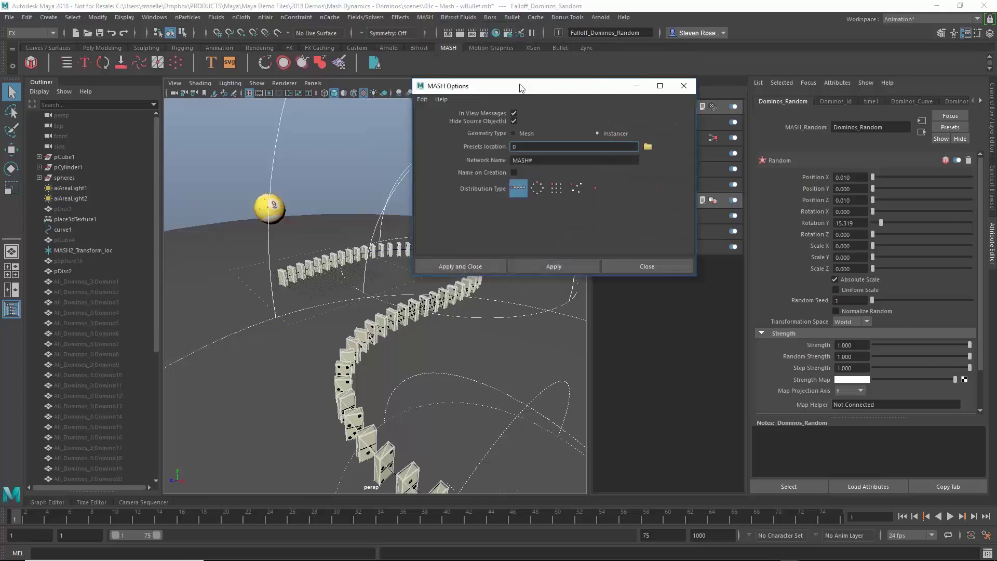
left_click_drag(521, 87, 476, 121)
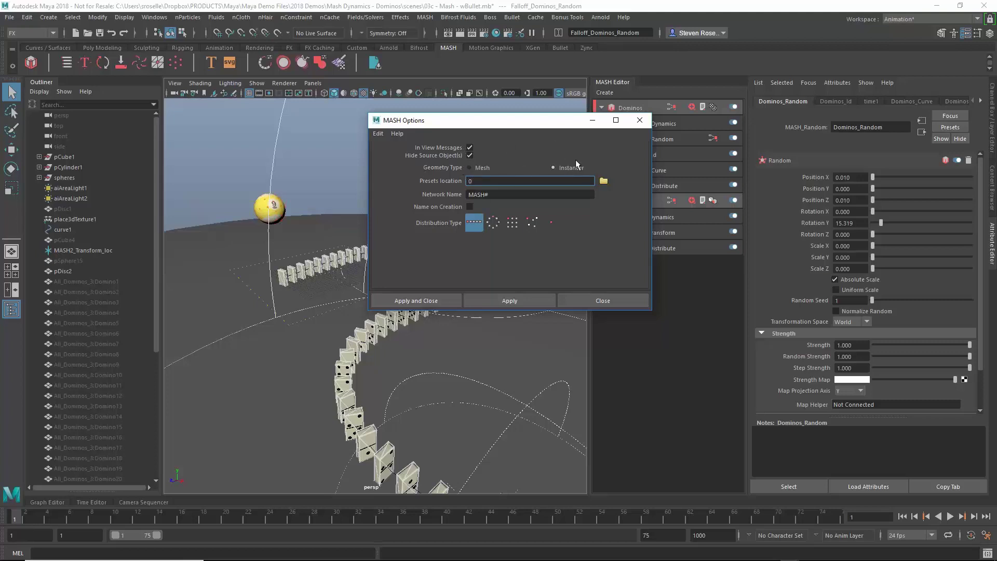
left_click(476, 167)
left_click(631, 300)
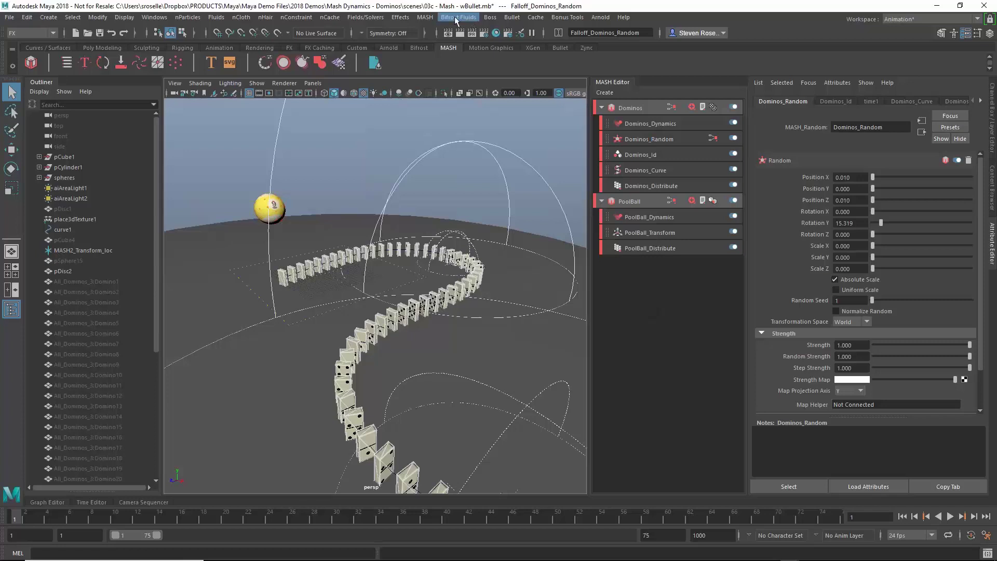
Step: Select the Dominos_Instancer node in the Outliner and orbit the view toward the dominoes
left_click(424, 17)
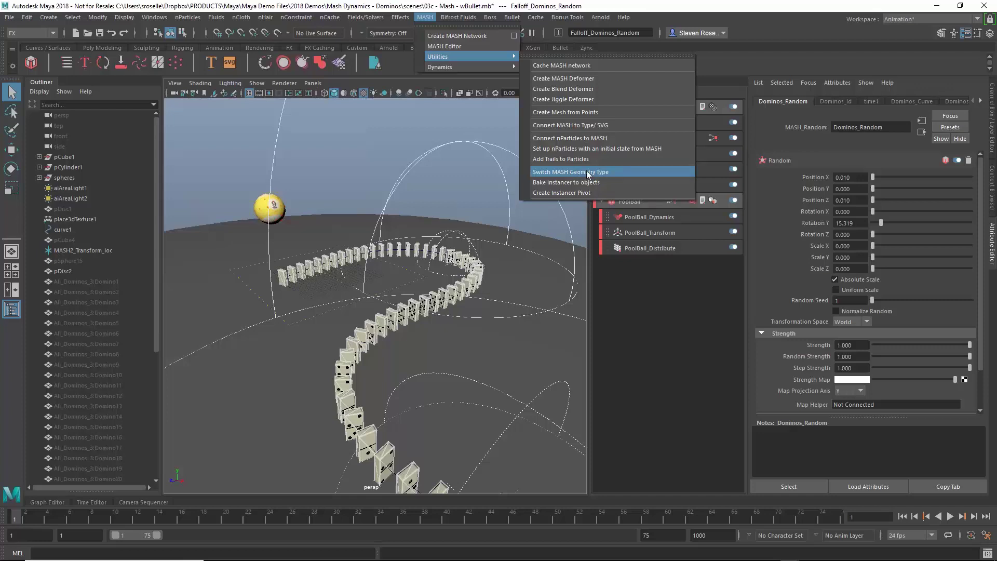
left_click(154, 203)
left_click_drag(155, 203, 136, 357)
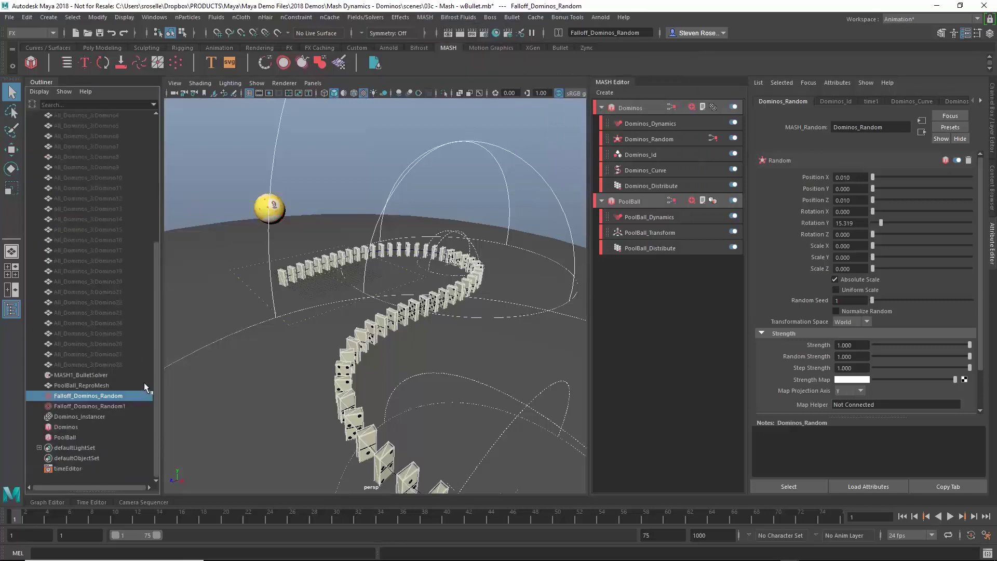
left_click(81, 416)
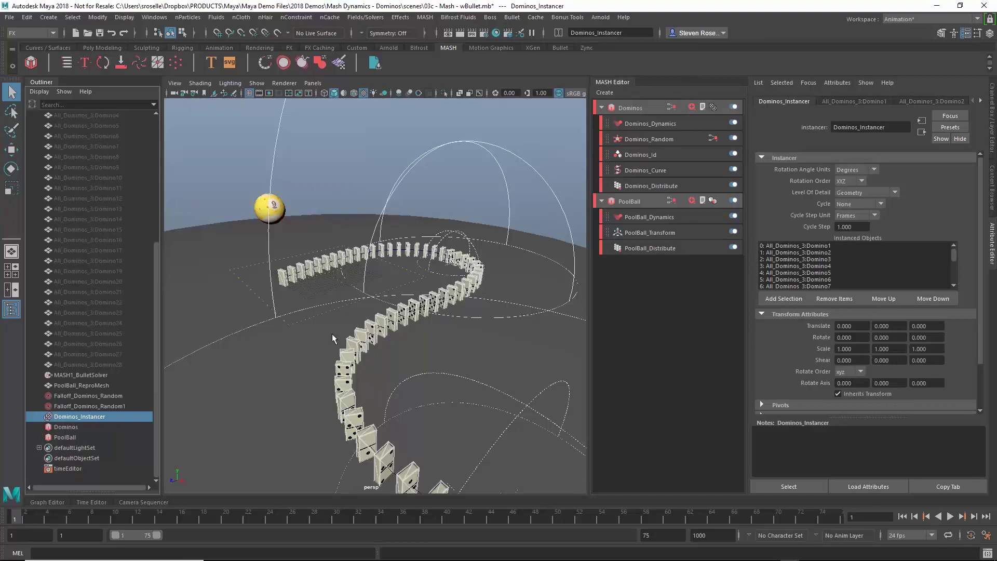
left_click_drag(335, 338, 379, 368, "alt")
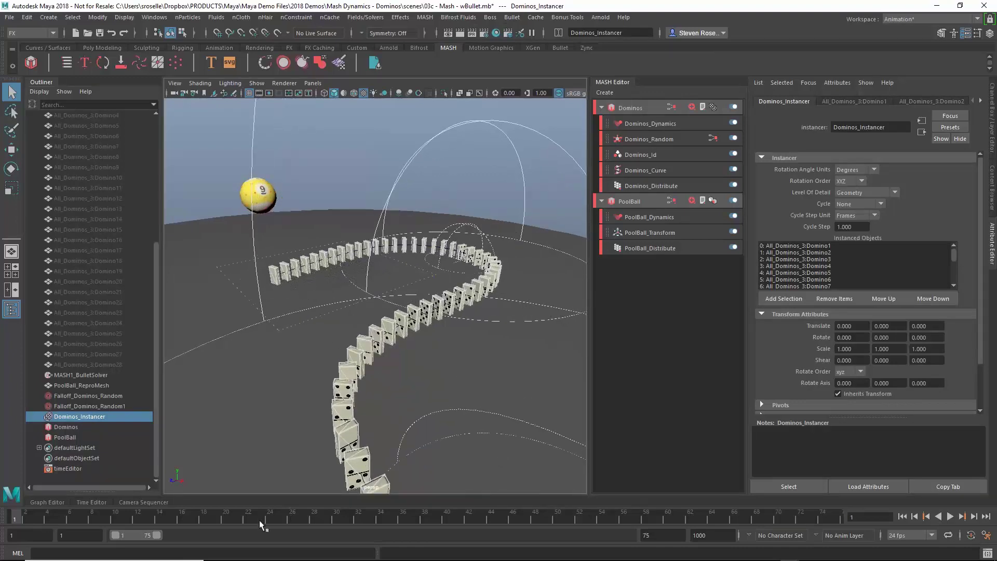
left_click(425, 17)
Step: Bake the domino instancer to objects with Bake Animation, then close the Bake Instancer Tool
mouse_move(467, 57)
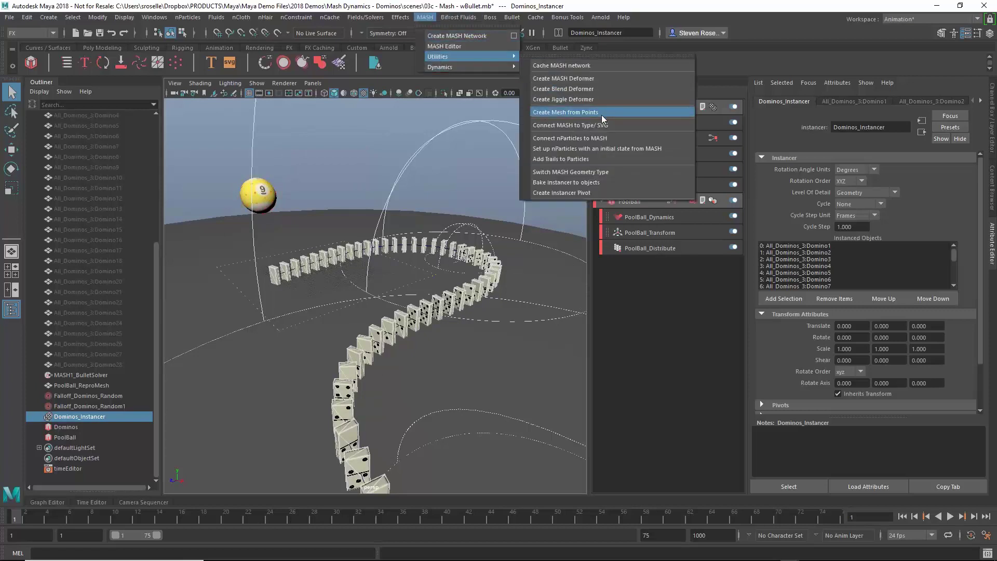
left_click(588, 183)
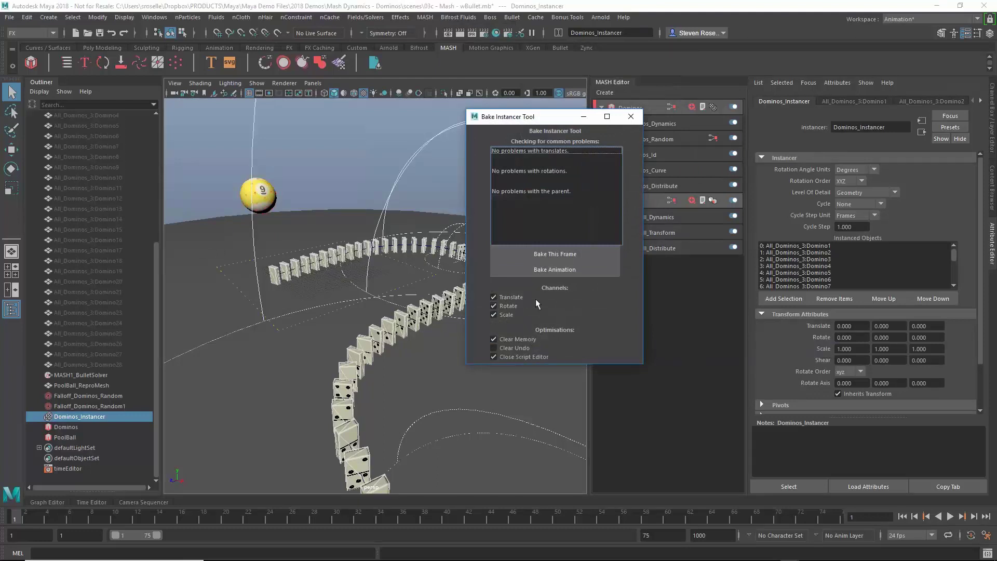
left_click(556, 270)
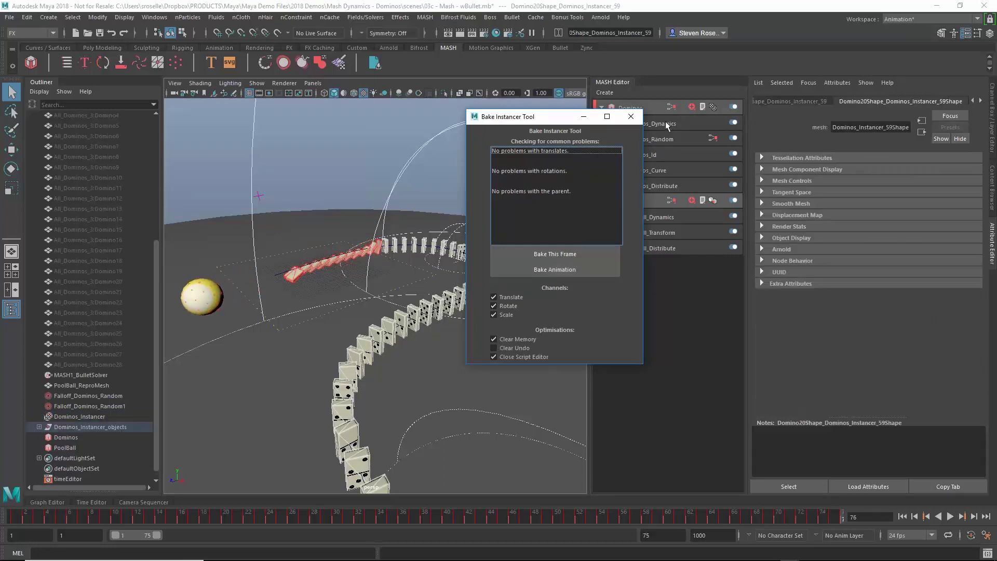
left_click(631, 116)
Step: Expand Dominos_Instancer_objects, select all baked domino shapes, and unhide them
scroll(116, 353, "down", 1)
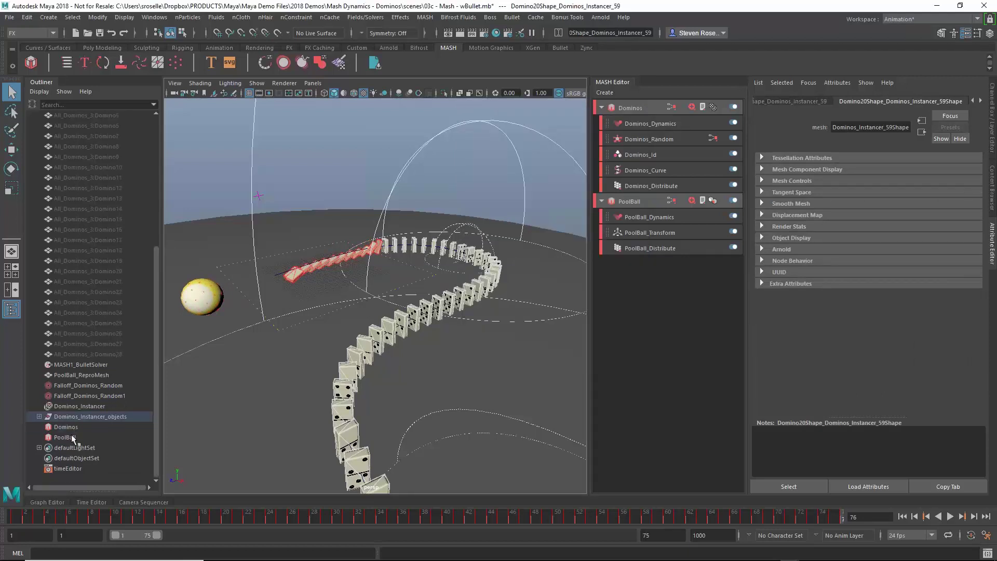
left_click(85, 419)
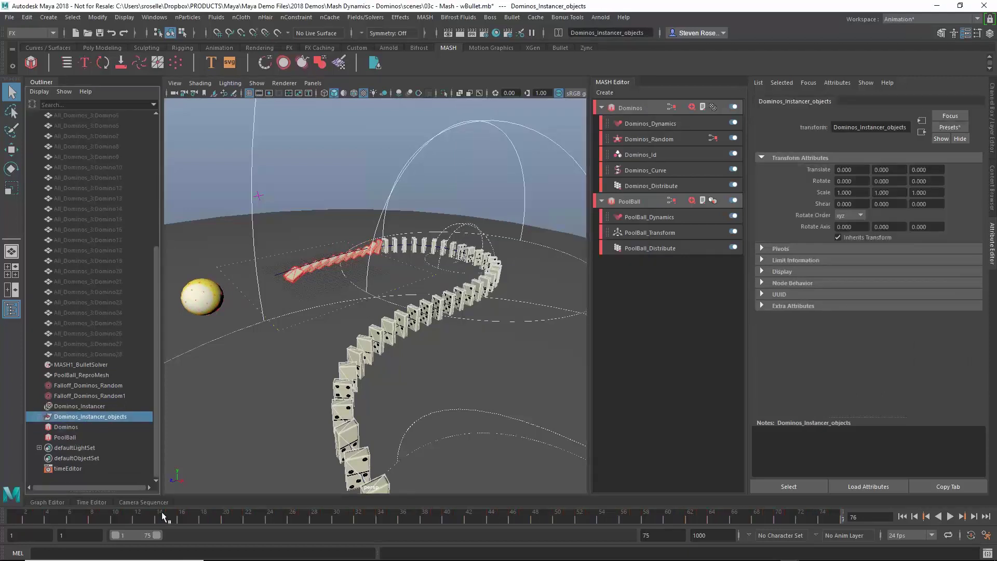
left_click(40, 417)
scroll(109, 343, "down", 5)
scroll(92, 215, "up", 3)
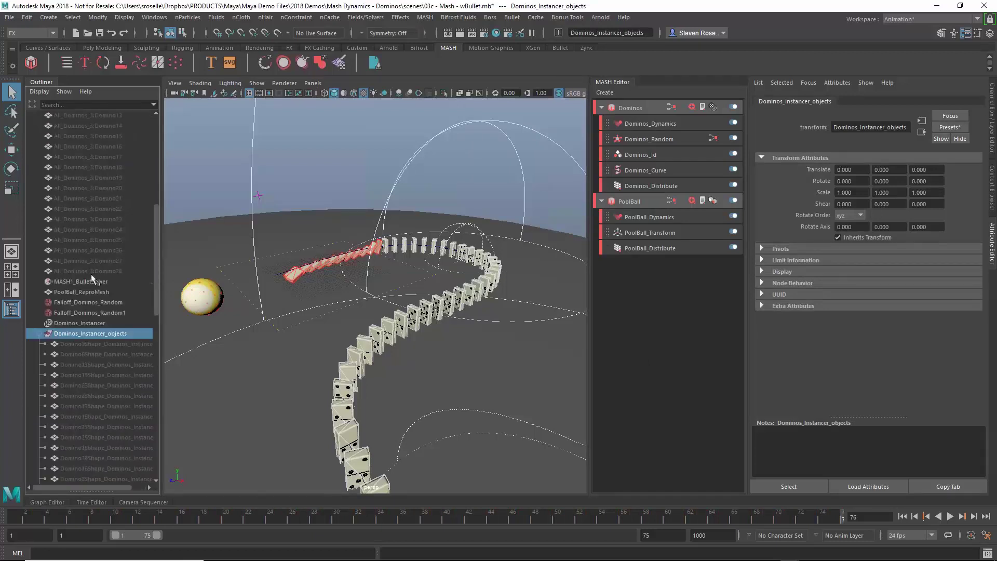
left_click(93, 344)
scroll(93, 344, "down", 10)
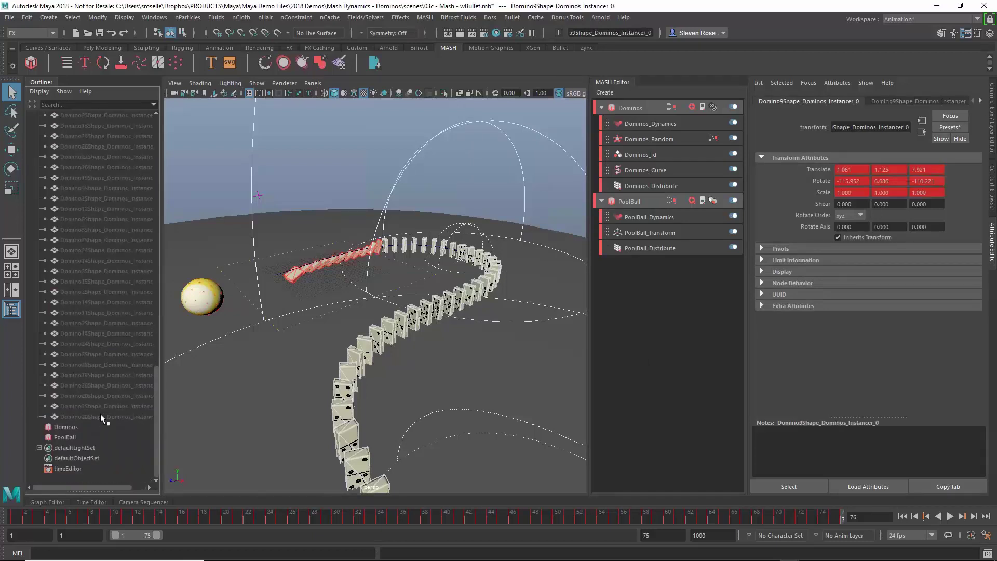
left_click(101, 414, "shift")
key("h")
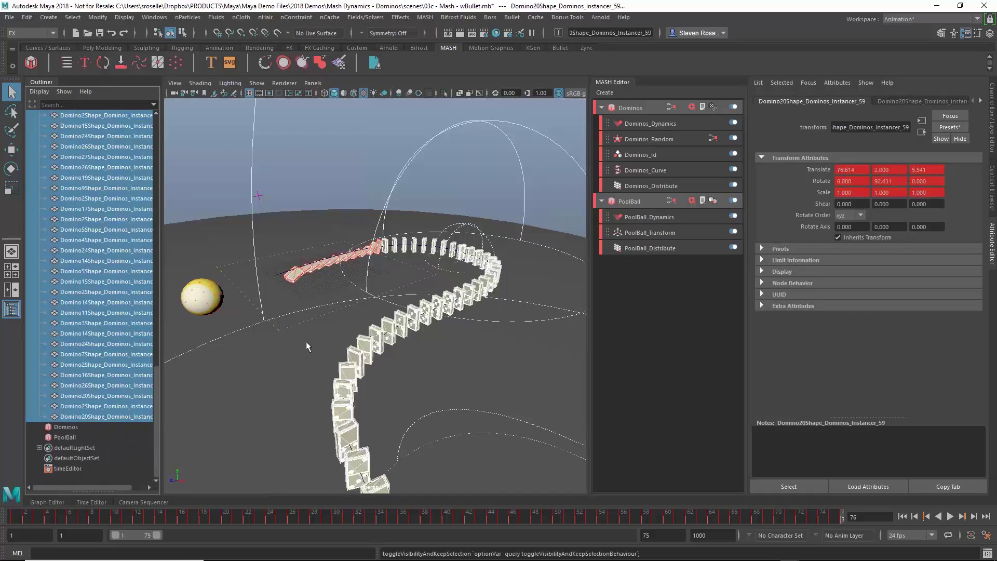
Step: Isolate the baked dominoes in the viewport, move closer, and play their animation
key("ctrl+1")
right_click_drag(320, 337, 404, 367, "alt")
key("alt+v")
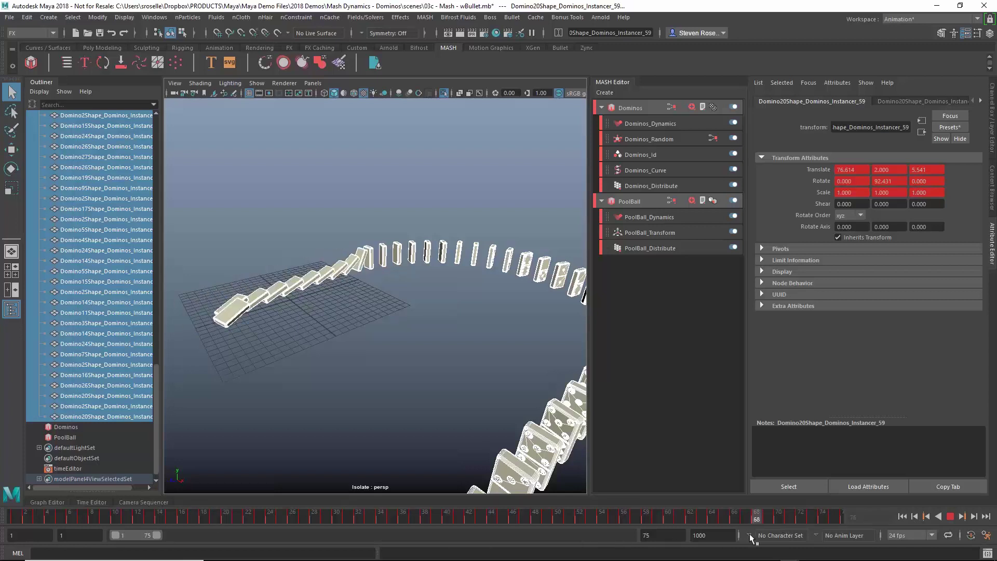
Step: Stop at frame 45, view one domino's keyed curves in the Graph Editor, then open the Open dialog
key("Escape")
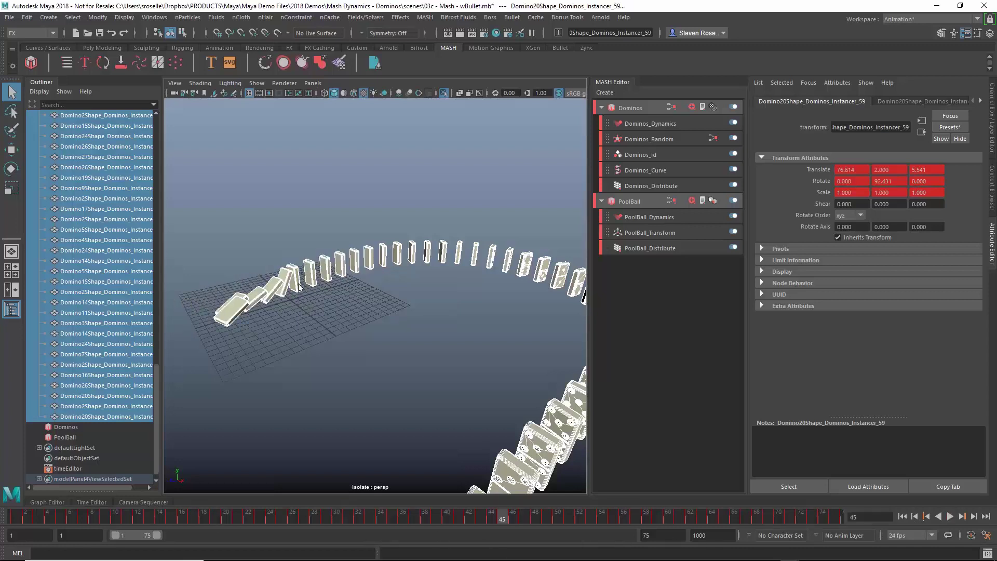
left_click(295, 281)
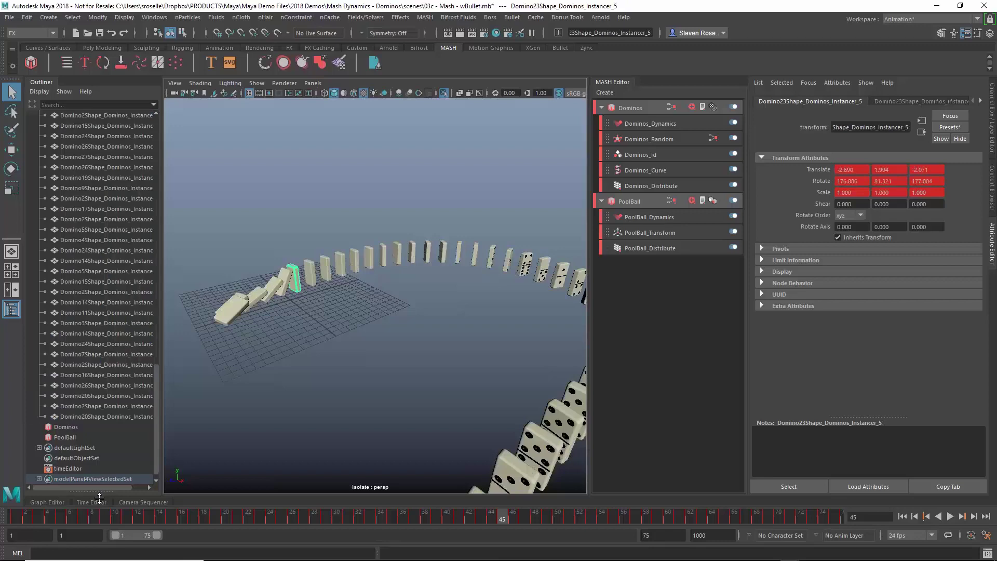
left_click(50, 502)
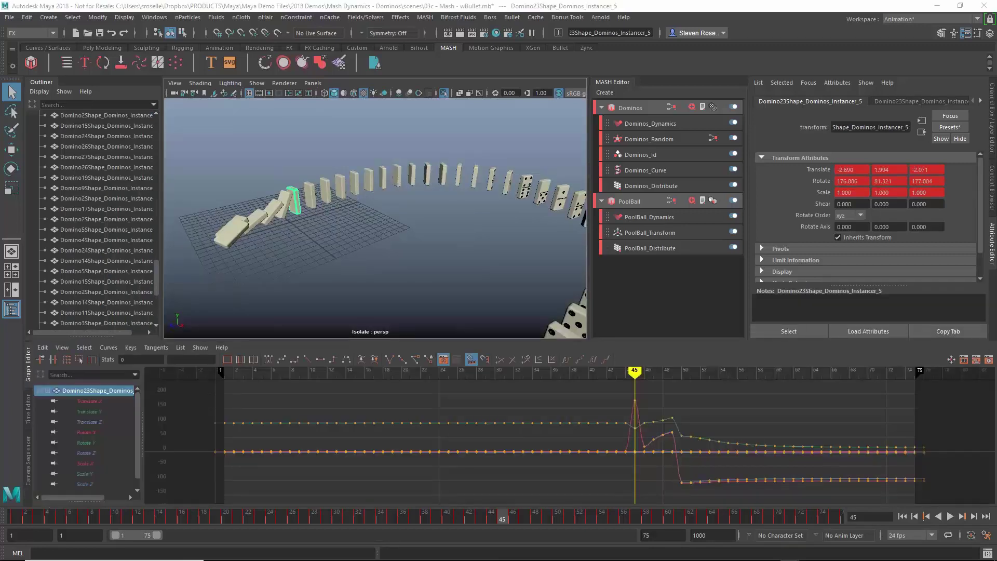
key("ctrl+o")
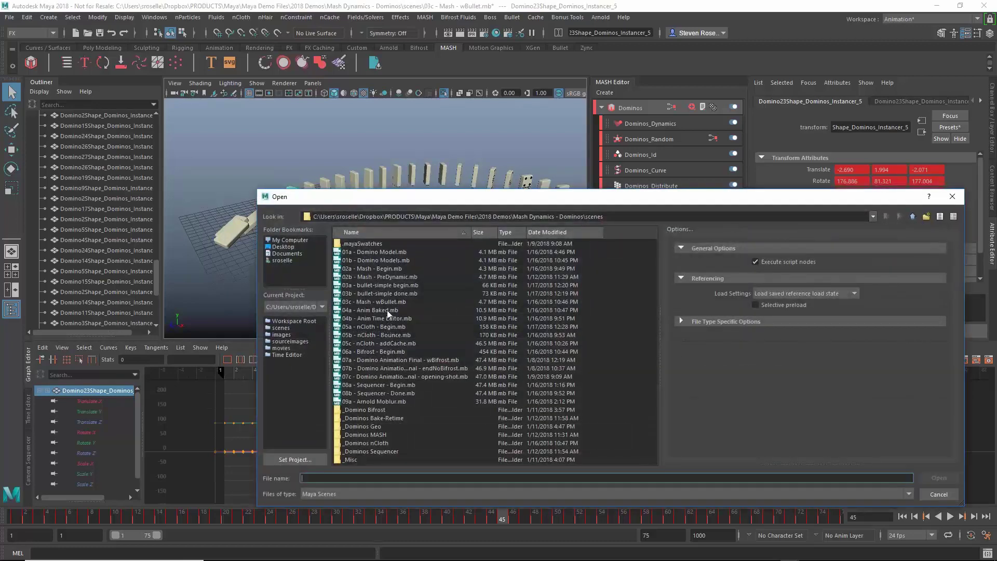
Step: Open 04a - Anim Baked.mb without saving, widen the viewport, and play the fall partway
double_click(387, 310)
left_click(497, 292)
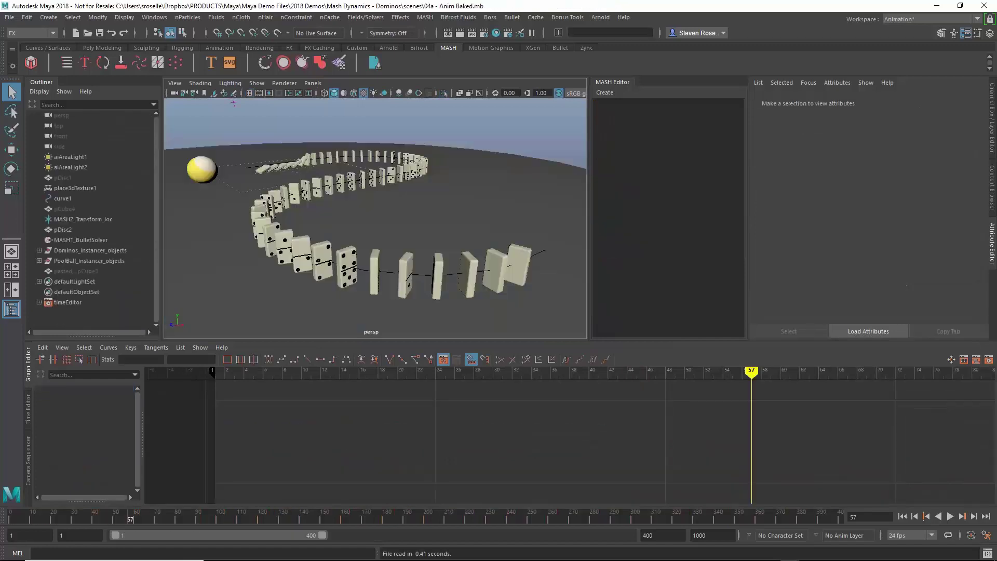
left_click(28, 376)
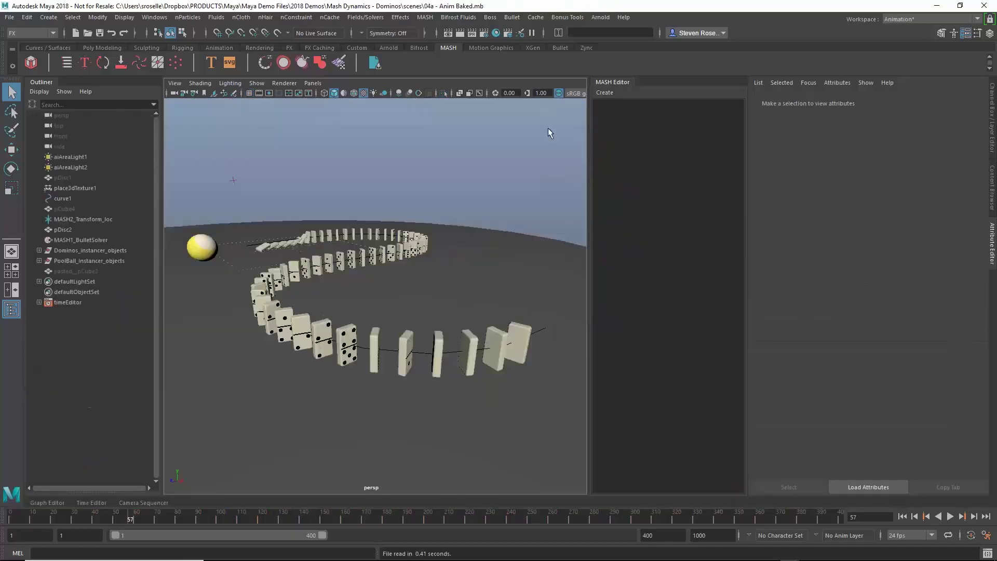
left_click(619, 86)
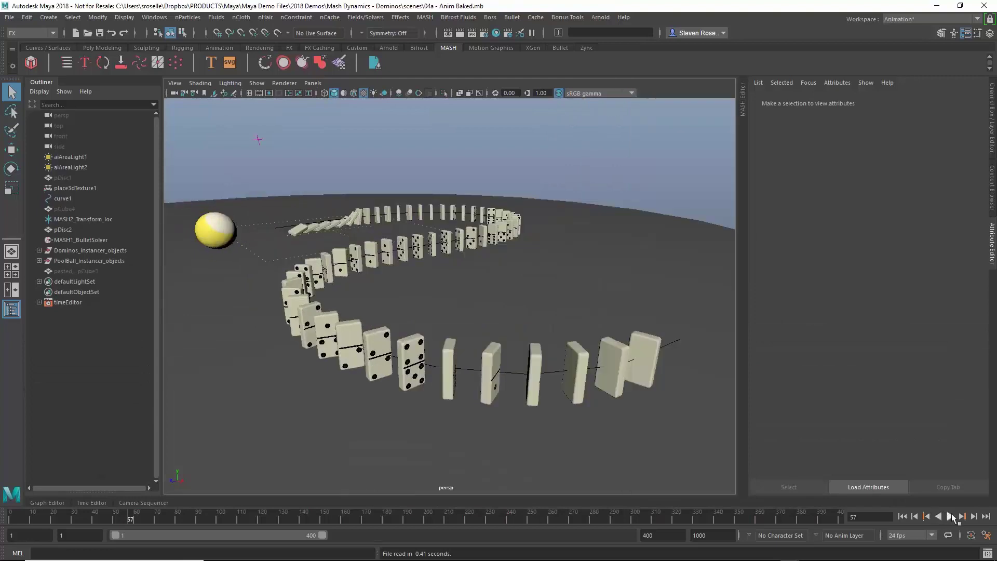
left_click(949, 516)
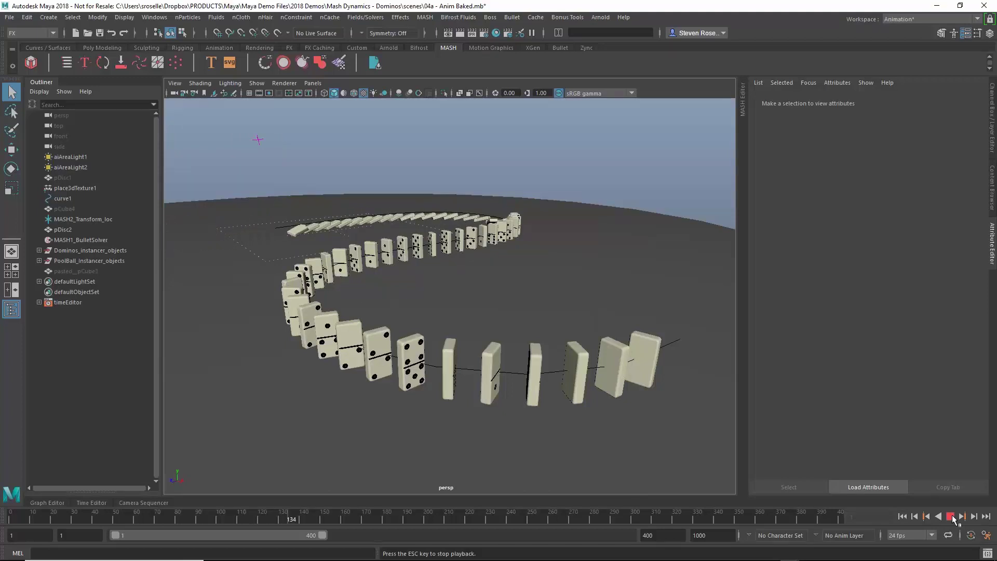
left_click(952, 516)
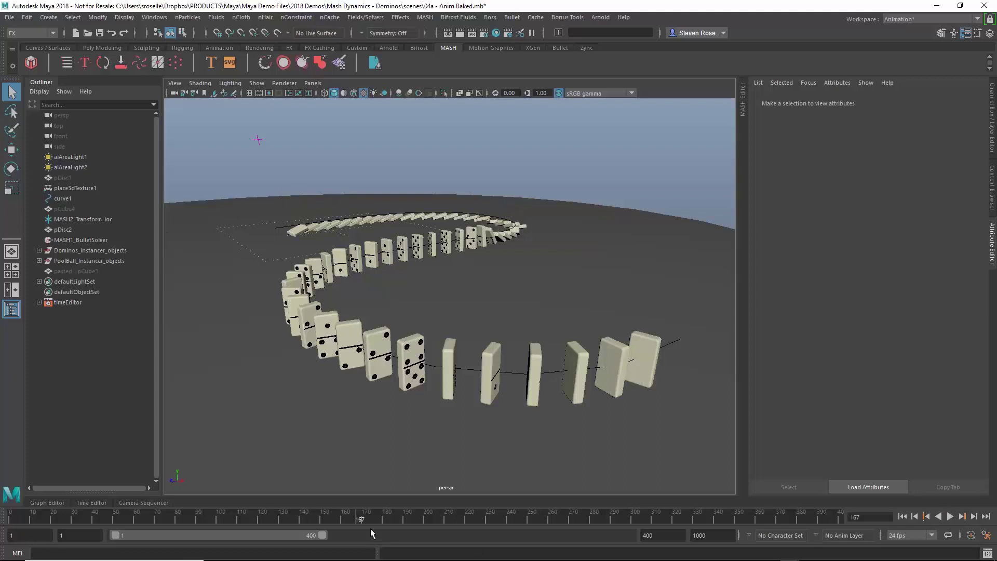
Step: Scrub the baked fall forward to frame 169, then select the 9-ball to show its keys
left_click_drag(369, 515, 35, 494)
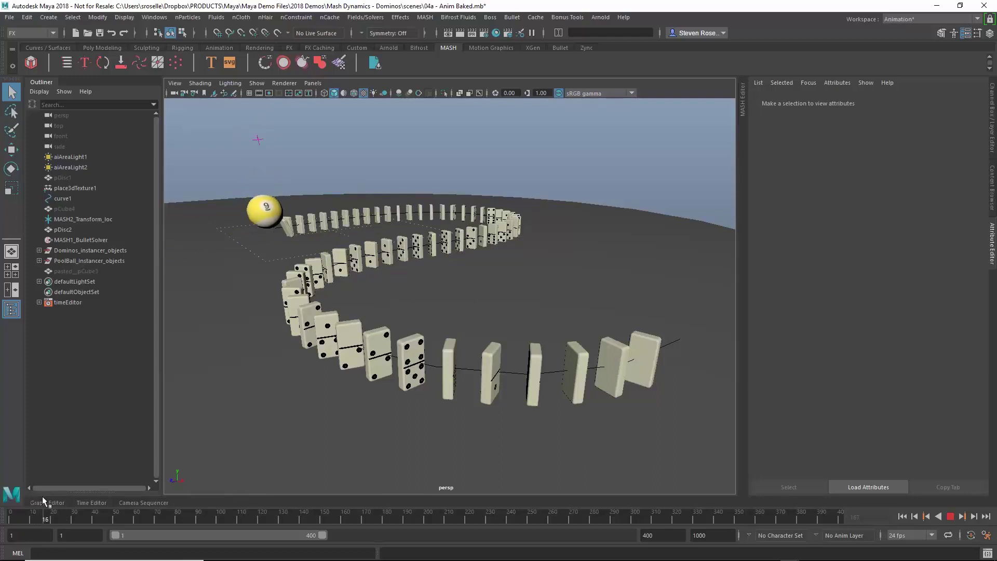
left_click_drag(42, 496, 66, 493)
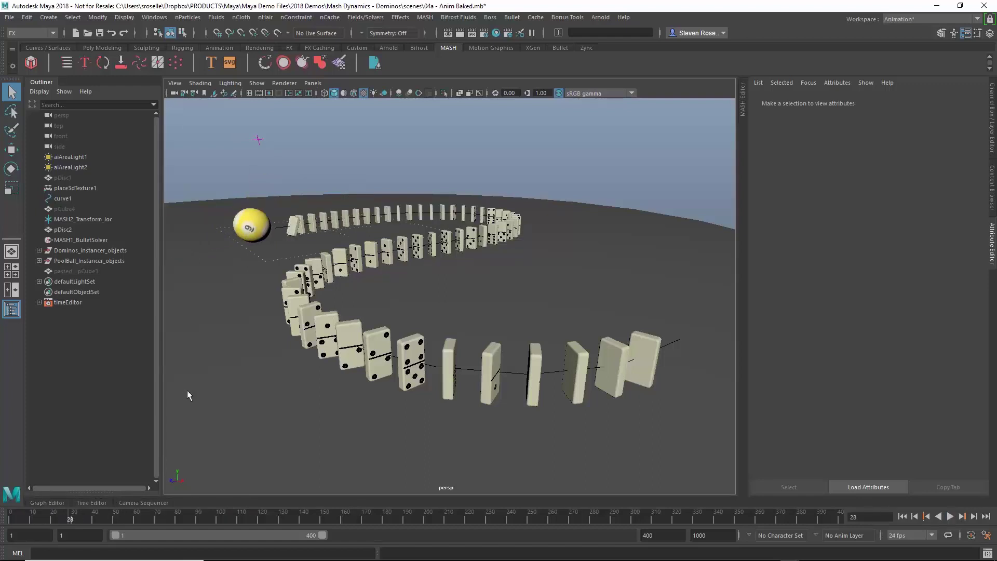
left_click(254, 214)
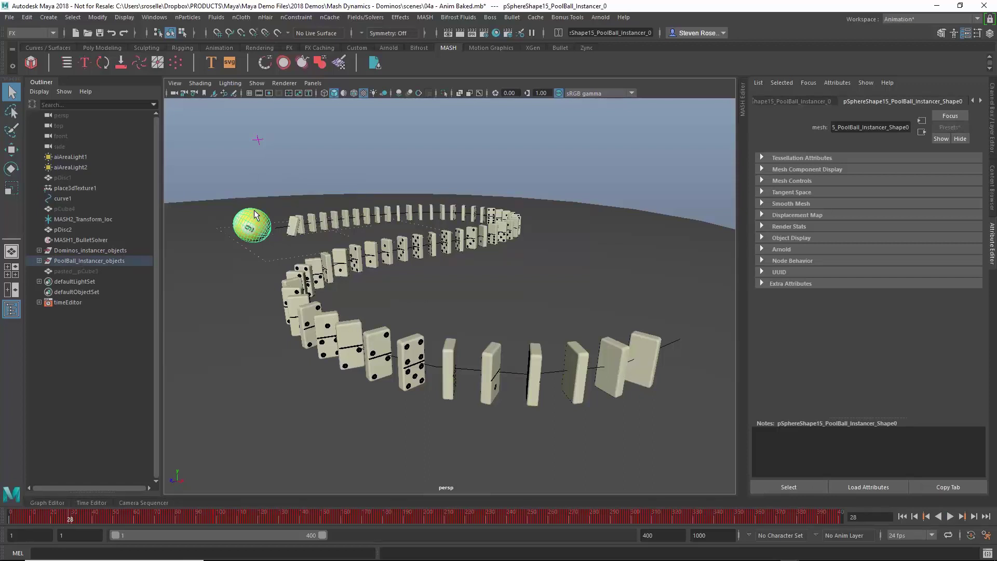
Step: Show the pool ball's curves in the Graph Editor and inspect its Rotate X curve
left_click(52, 502)
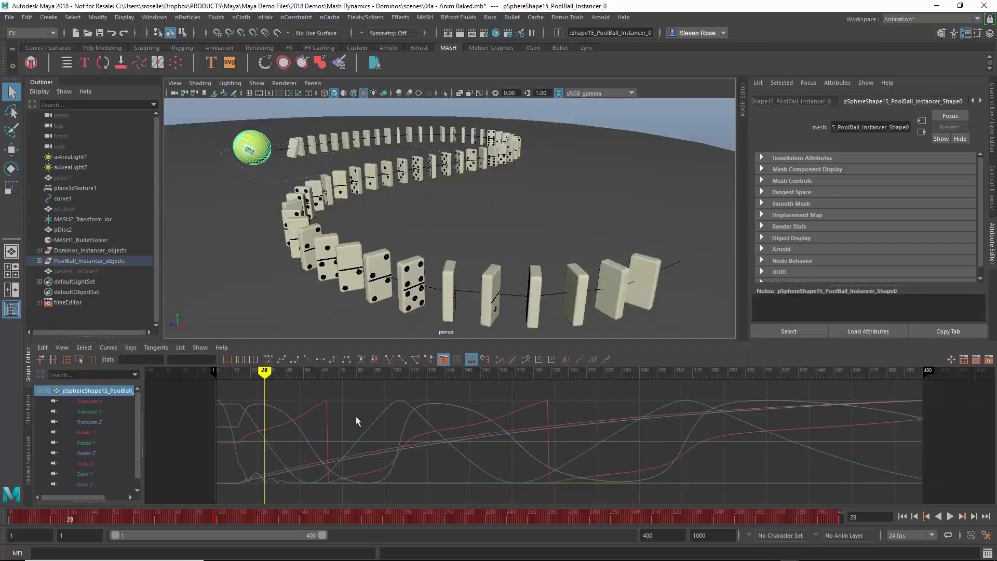
left_click_drag(318, 419, 337, 426)
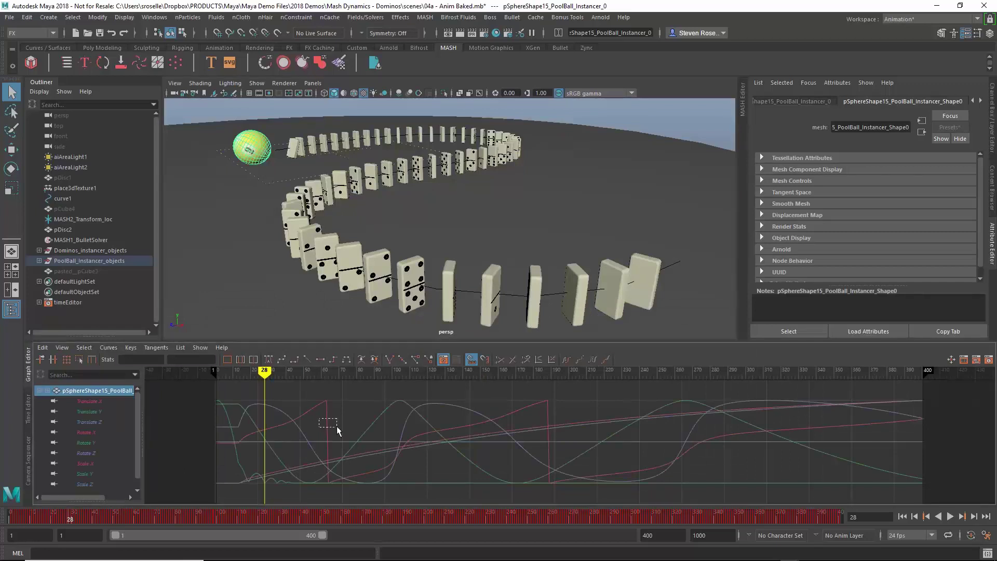
left_click(337, 426)
Step: Compare several dominoes' curves, reselect the pool ball, and scrub to frame 63
left_click(397, 134)
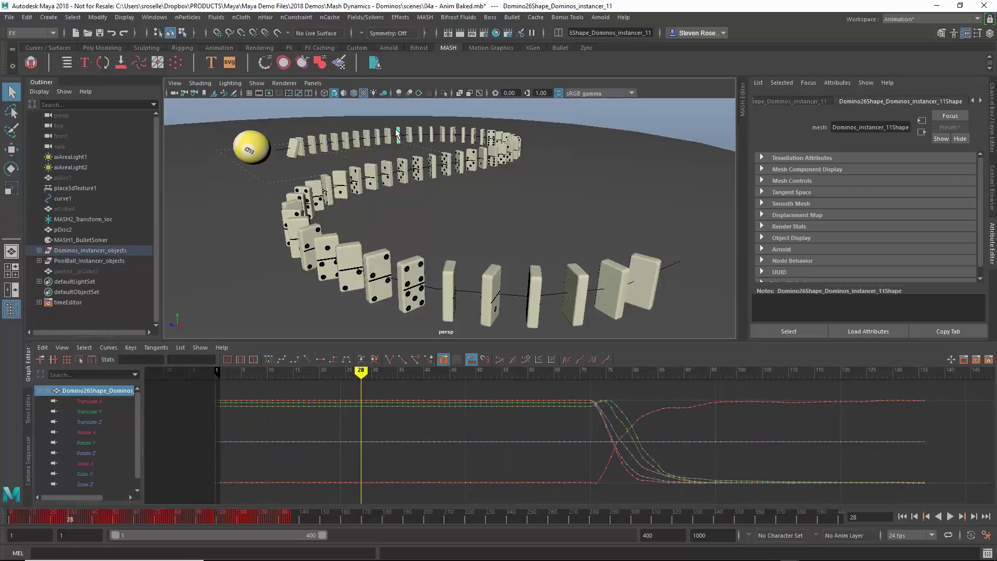
left_click(445, 184)
key("Right")
key("Right")
key("Right")
key("Right")
key("Right")
key("Right")
key("Right")
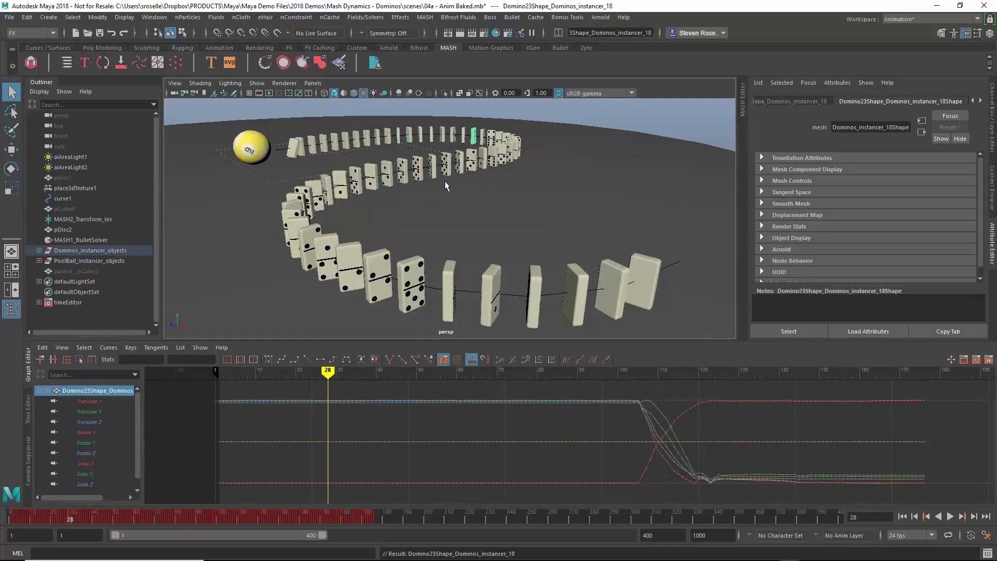
left_click(444, 180)
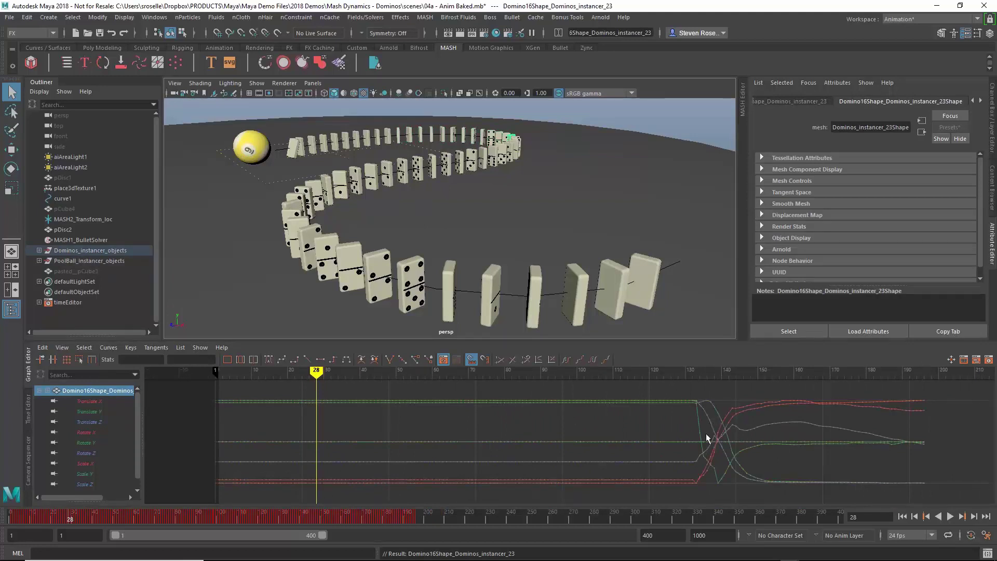
left_click(248, 142)
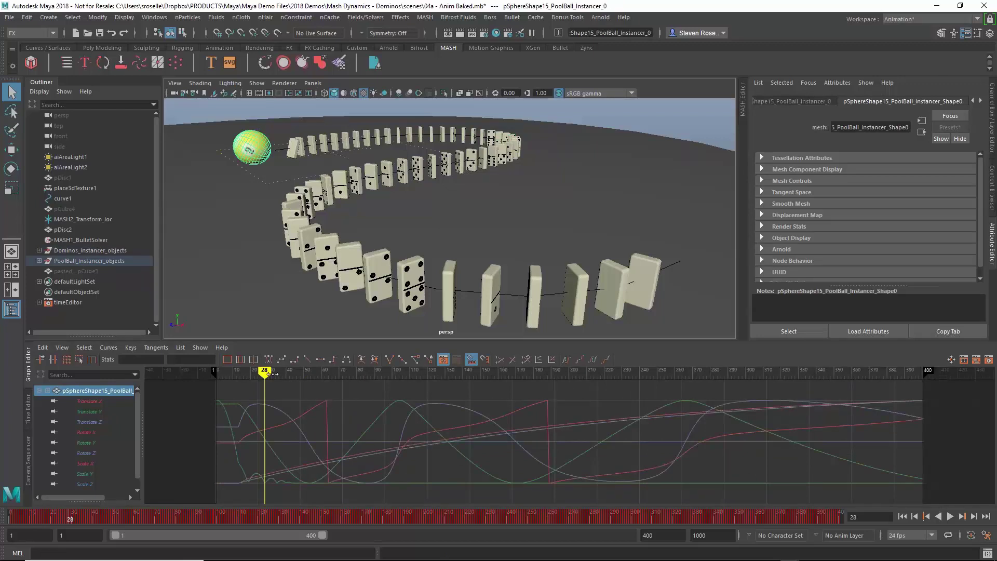
left_click_drag(272, 373, 326, 371)
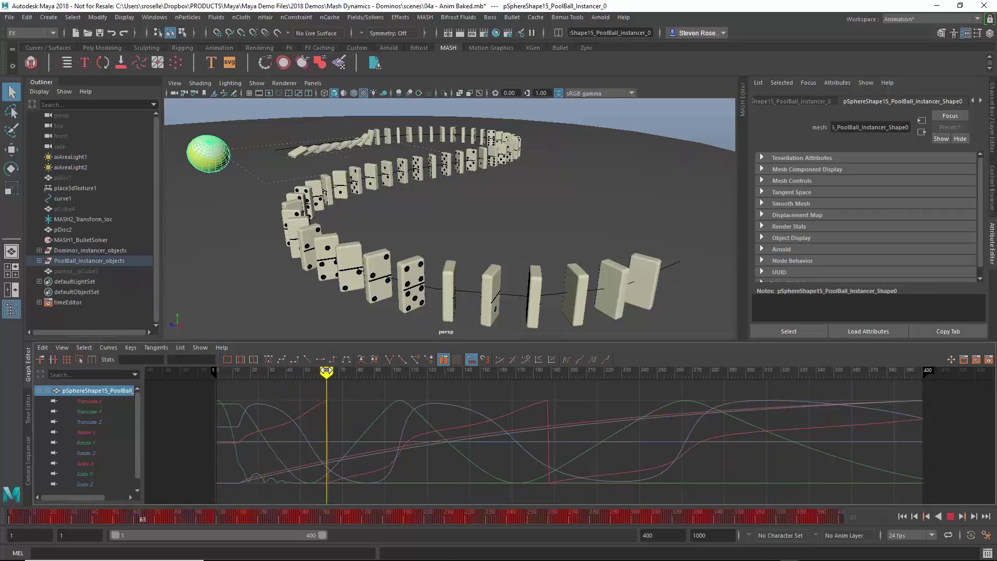
Step: Inspect the Rotate X curve's keys, including the key at frame 63, then clear the selection
left_click(330, 411)
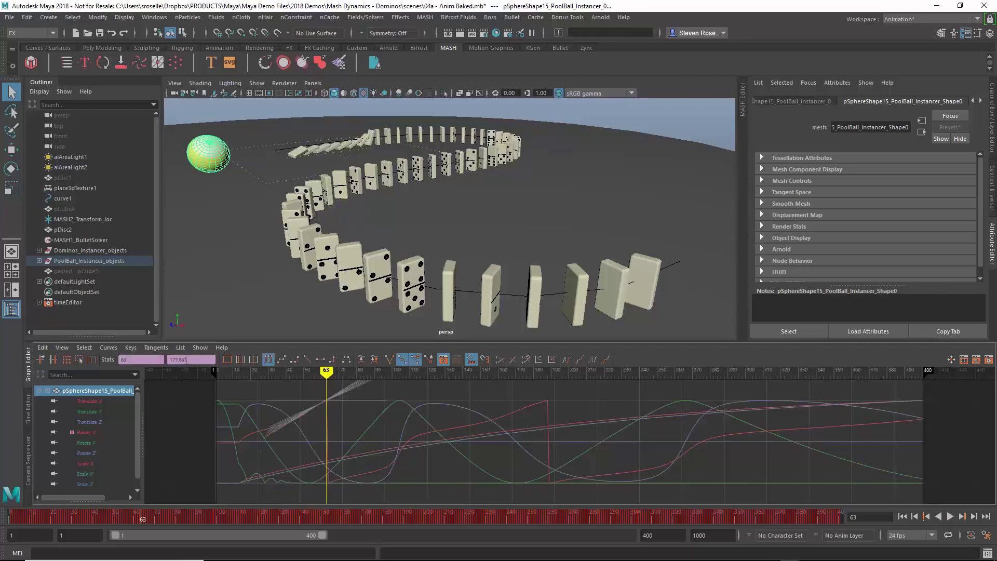
left_click(319, 472)
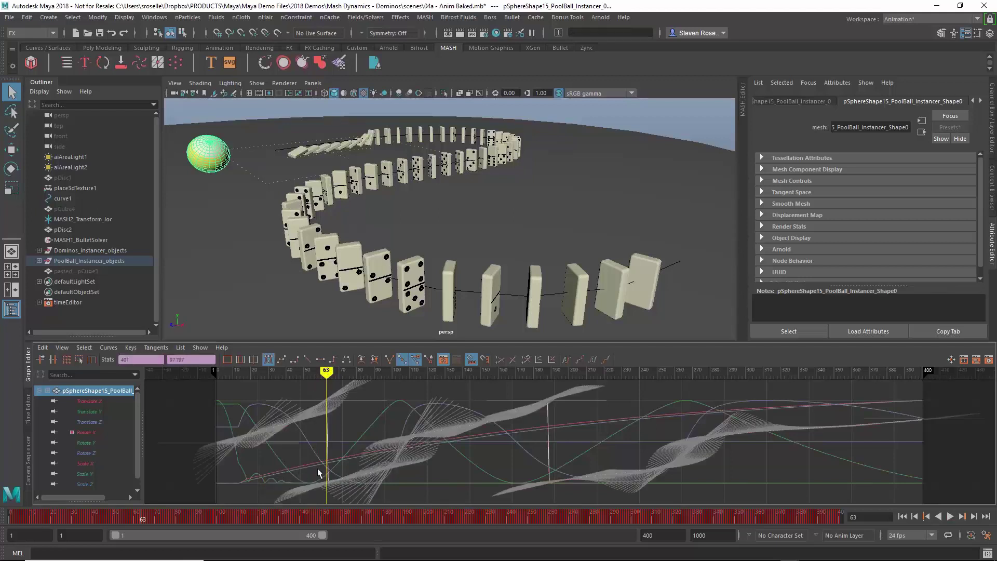
left_click(375, 400)
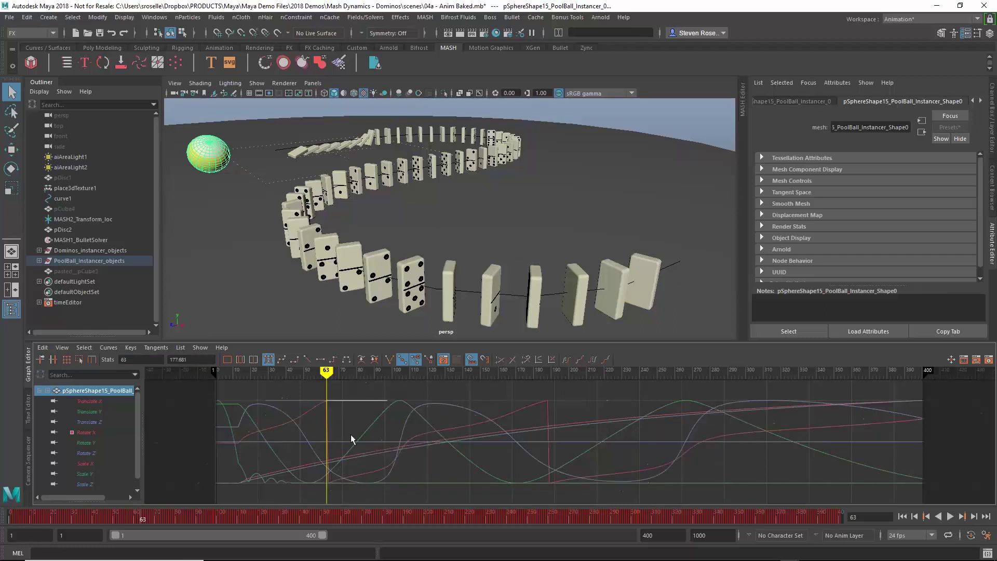
left_click(366, 393)
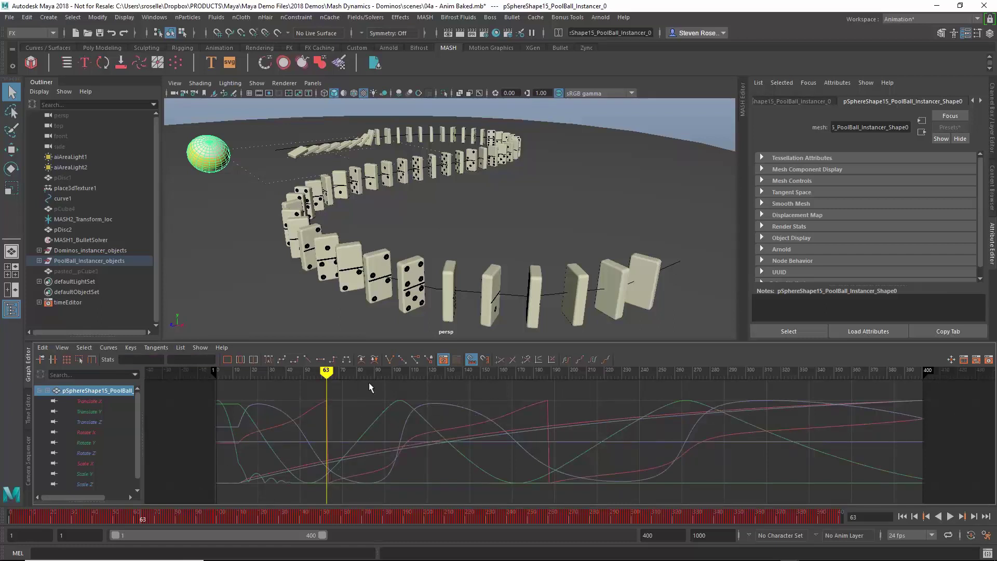
Step: Replay the animation, scrub back to frame 19, and marquee-select the ball and all dominoes
key("alt+v")
mouse_move(406, 372)
left_mouse_down()
mouse_move(478, 379)
mouse_move(290, 394)
mouse_move(301, 405)
mouse_move(247, 413)
left_mouse_up()
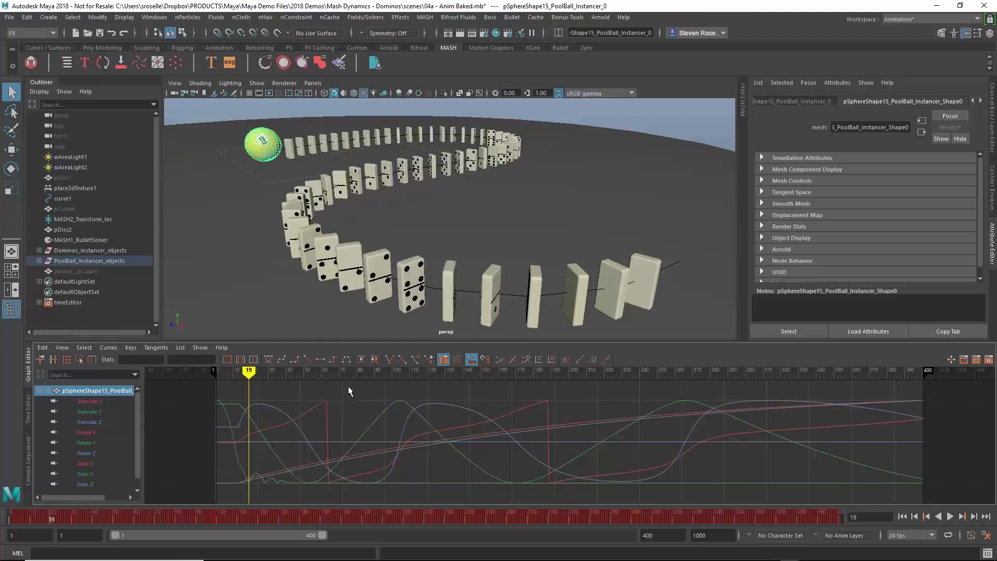
scroll(342, 179, "down", 2)
left_click_drag(242, 114, 702, 304)
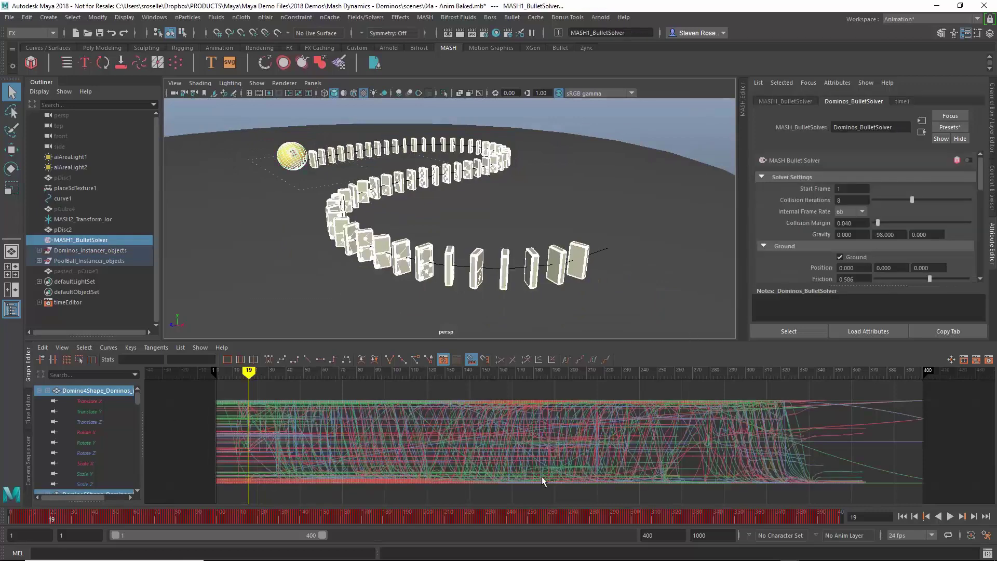
Step: Show curves at absolute values, select all baked curves, and apply Curves > Euler Filter
key("1")
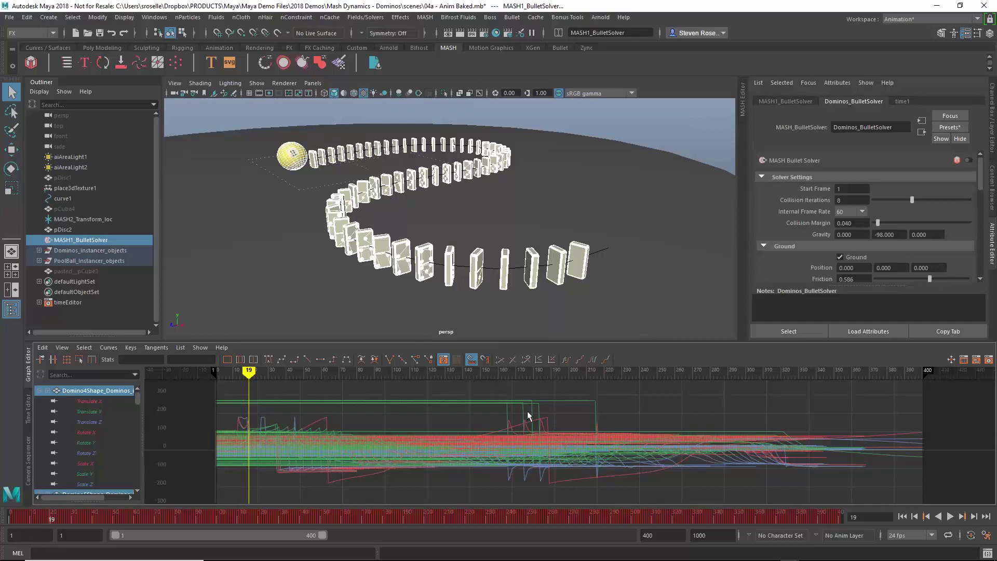
mouse_move(265, 379)
left_mouse_down()
mouse_move(519, 384)
mouse_move(303, 398)
mouse_move(590, 400)
mouse_move(290, 405)
mouse_move(574, 409)
mouse_move(358, 409)
left_mouse_up()
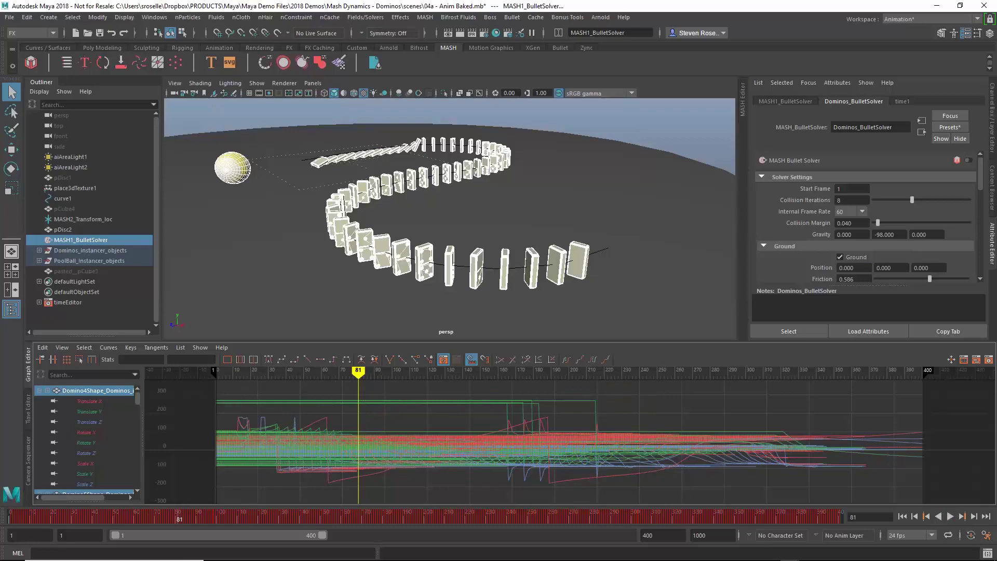
left_click(109, 348)
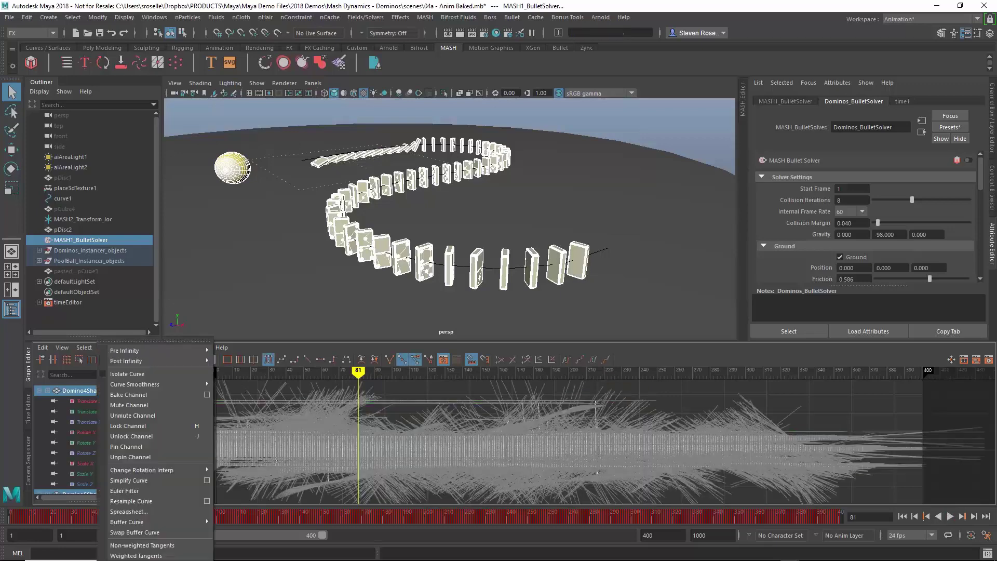
left_click(148, 489)
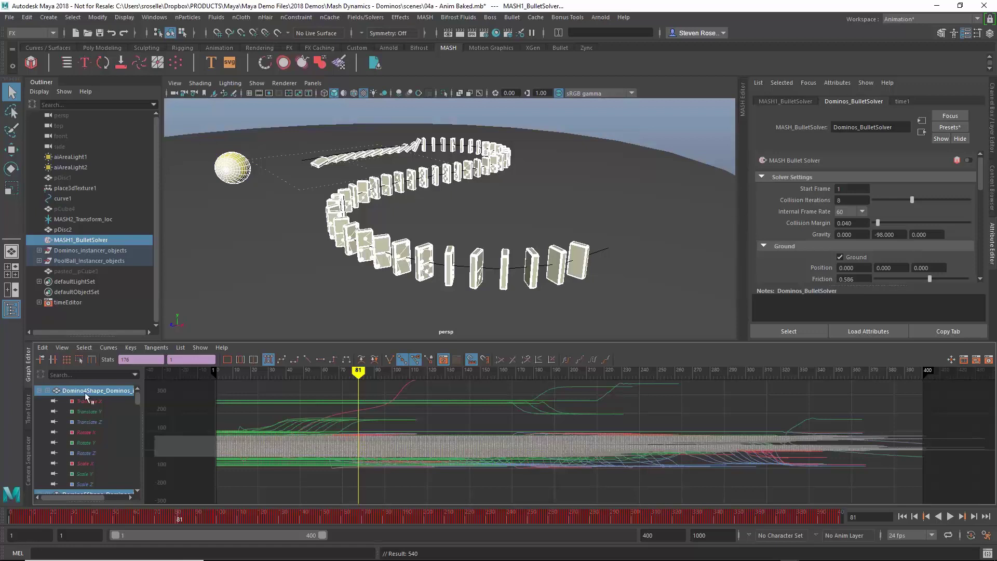
Step: Collapse the curve panel, deselect, replay the filtered animation, rewind to frame 1, and show the Time Editor
left_click(28, 366)
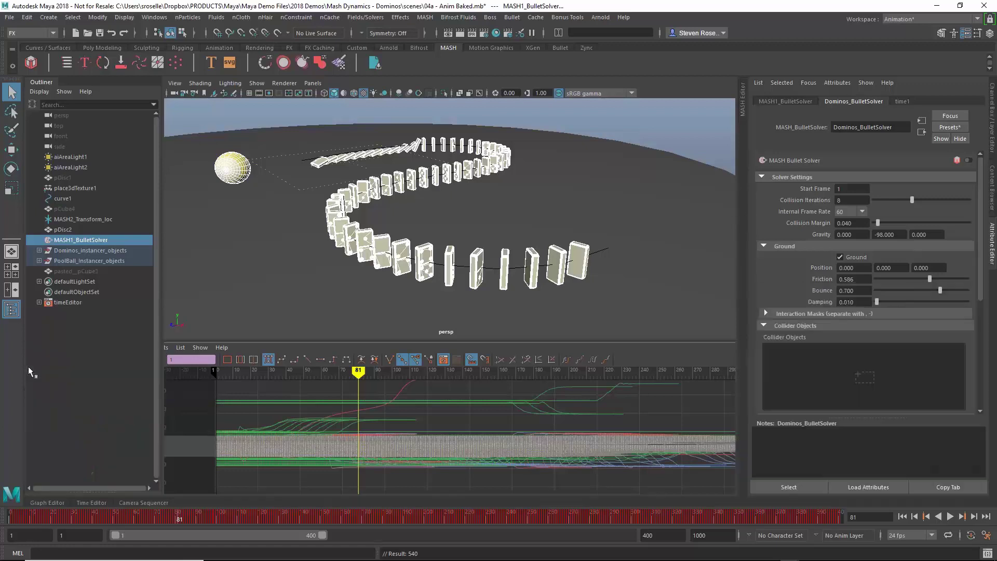
left_click(378, 135)
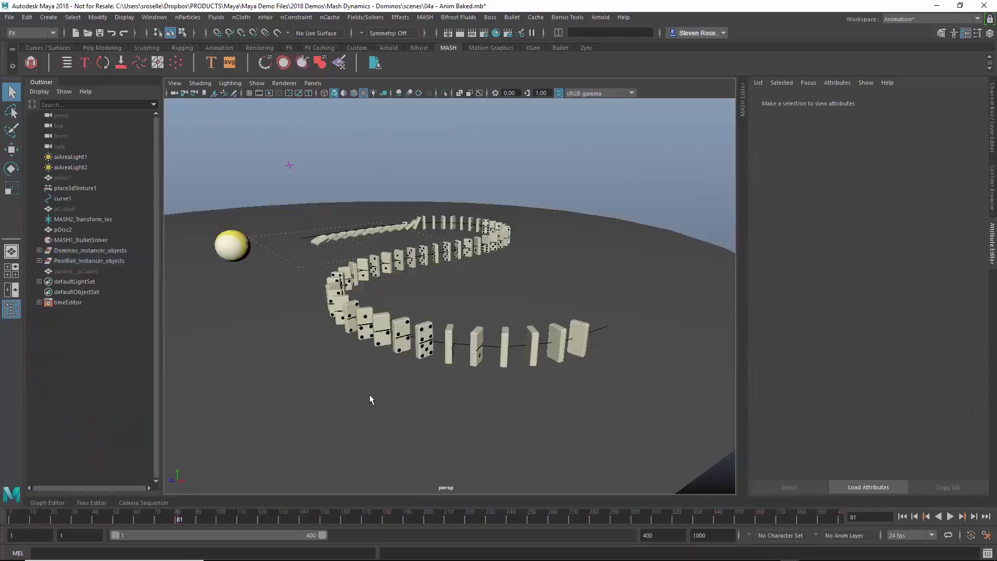
left_click(949, 516)
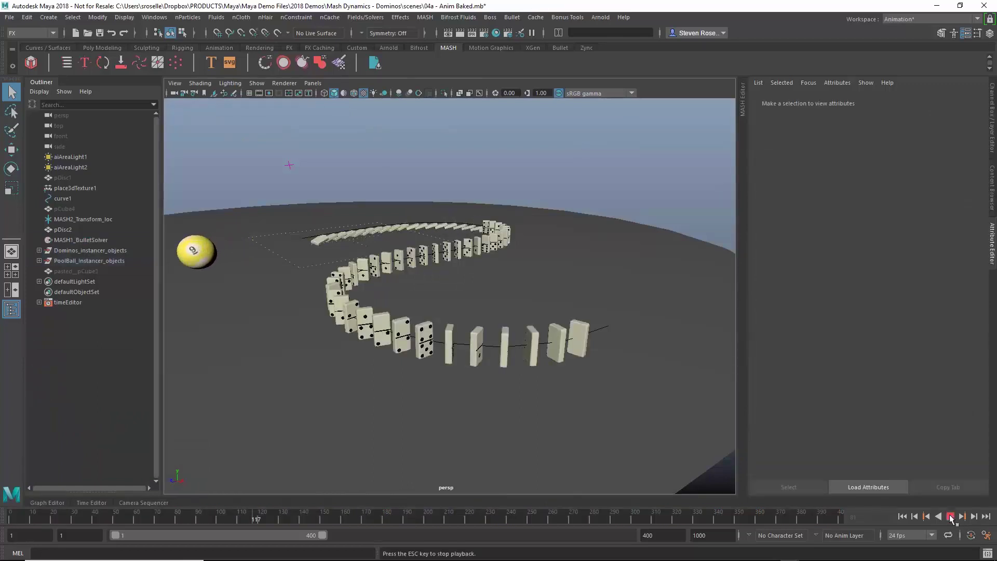
left_click(950, 516)
left_click(902, 515)
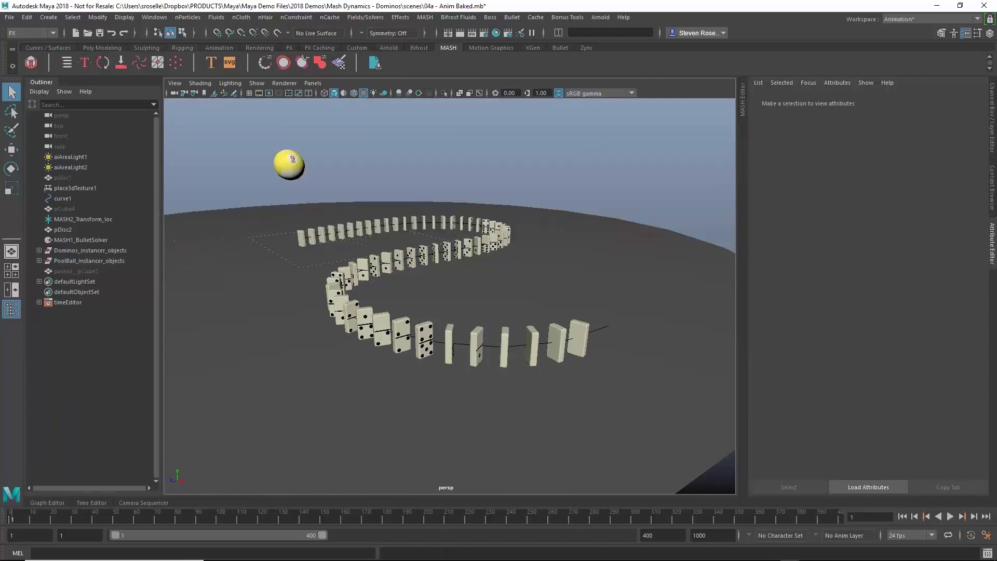
left_click(84, 501)
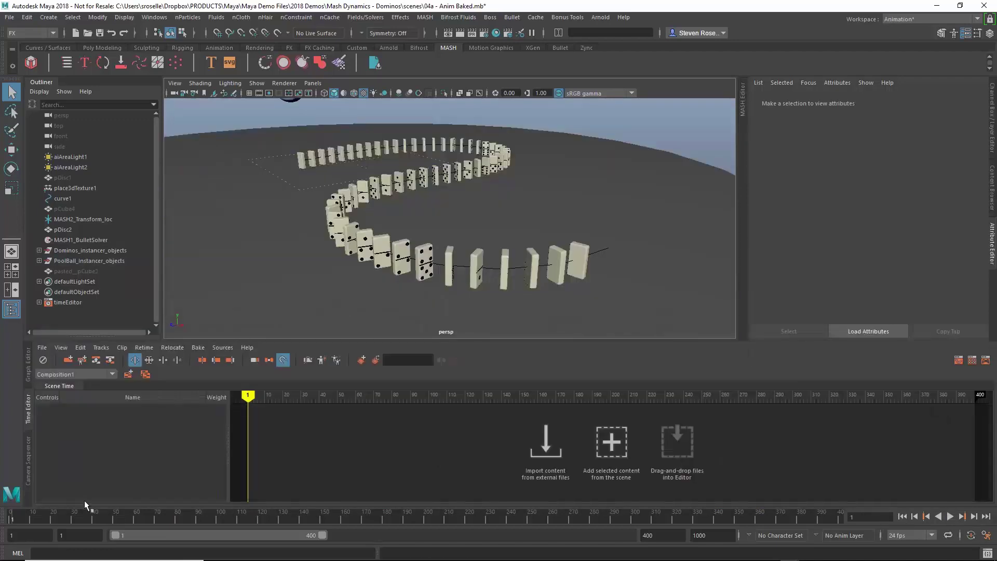
Step: Select the Dominos_Instancer_objects group and add its animation as clip anim_Clip1 on track1
right_click_drag(484, 250, 450, 251, "alt")
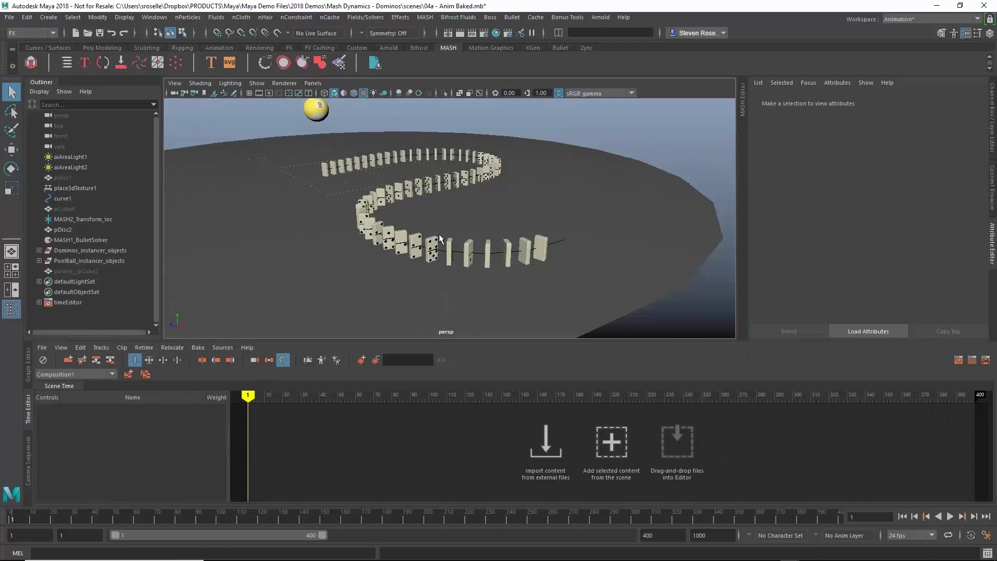
middle_click_drag(438, 234, 440, 266, "alt")
right_click_drag(439, 266, 455, 265, "alt")
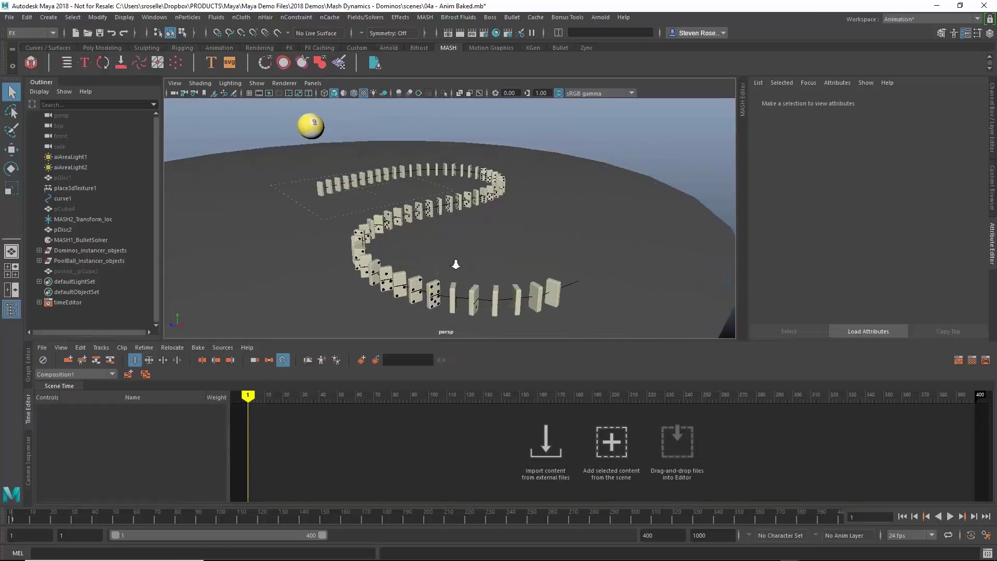
left_click(457, 165)
key("Up")
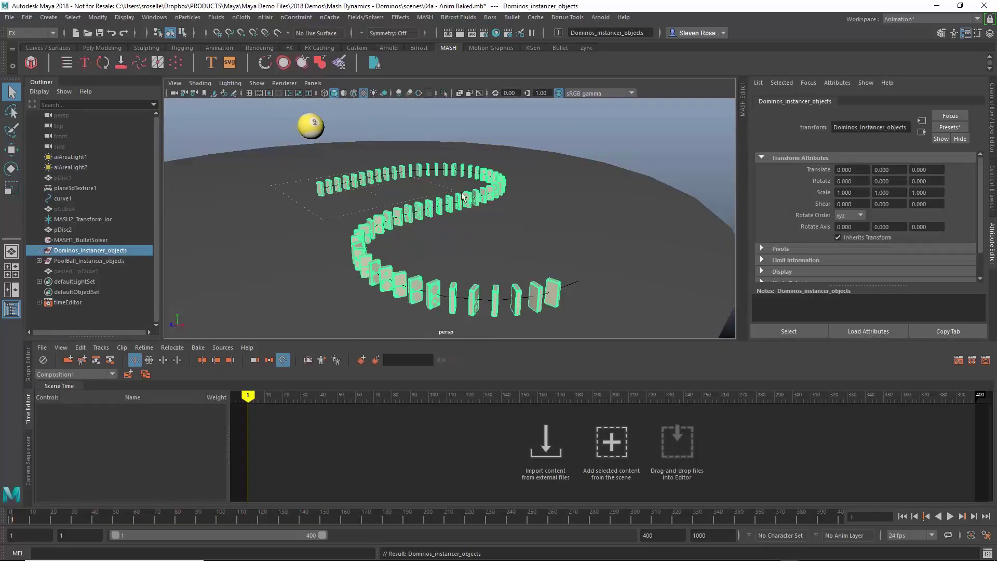
left_click(611, 444)
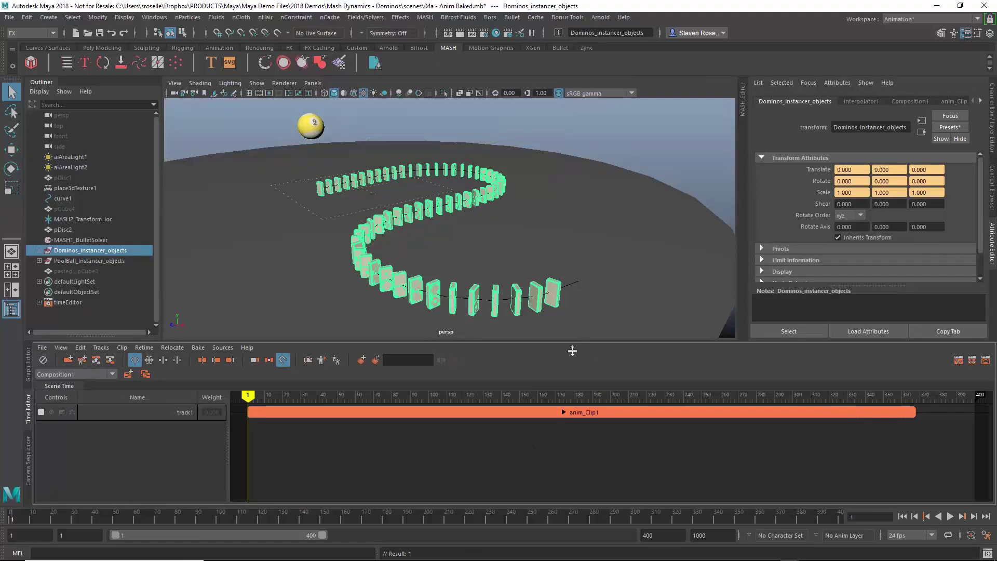
Step: Inspect anim_Clip1, clear the clip selection, and select the pool ball
left_click(544, 413)
left_click(550, 482)
left_click(312, 134)
Step: Create a second animation track and add the pool ball's animation to it as anim_Clip2
right_click(387, 434)
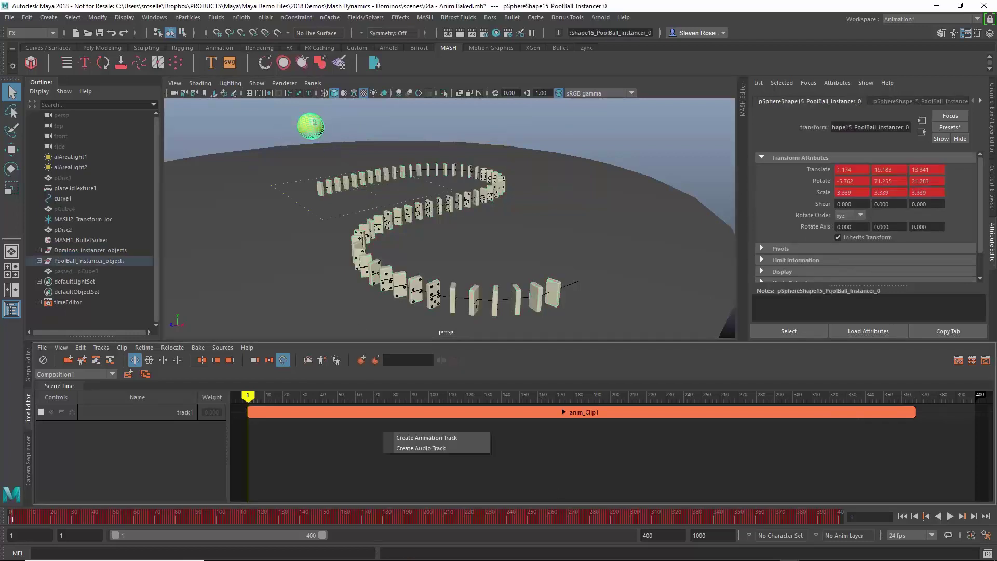
left_click(426, 437)
right_click(397, 426)
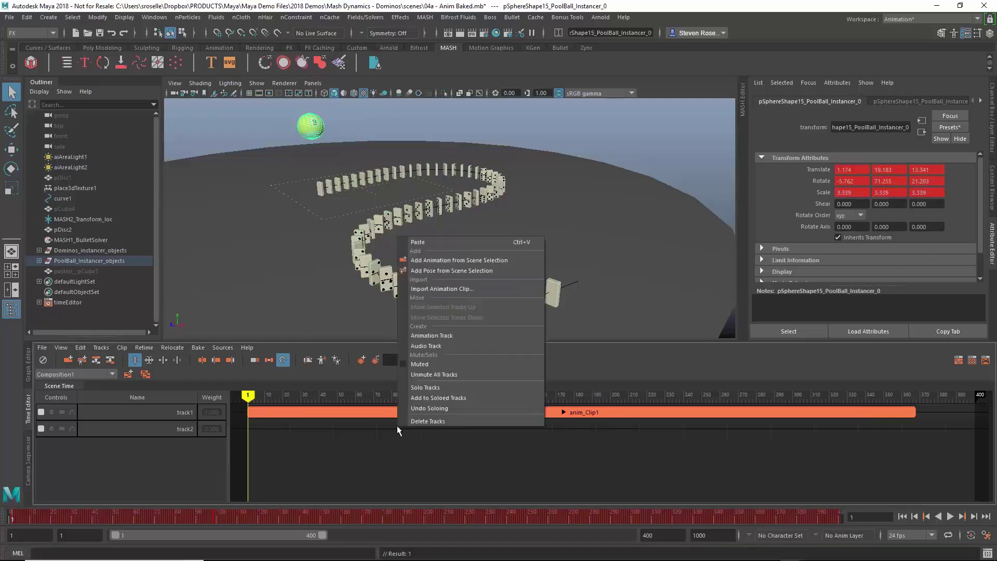
left_click(434, 260)
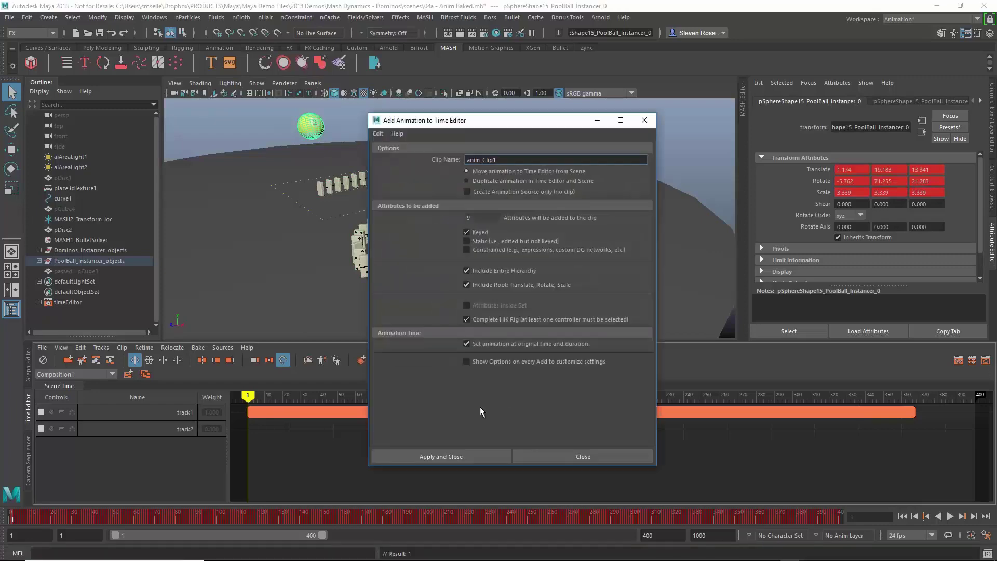
left_click(452, 456)
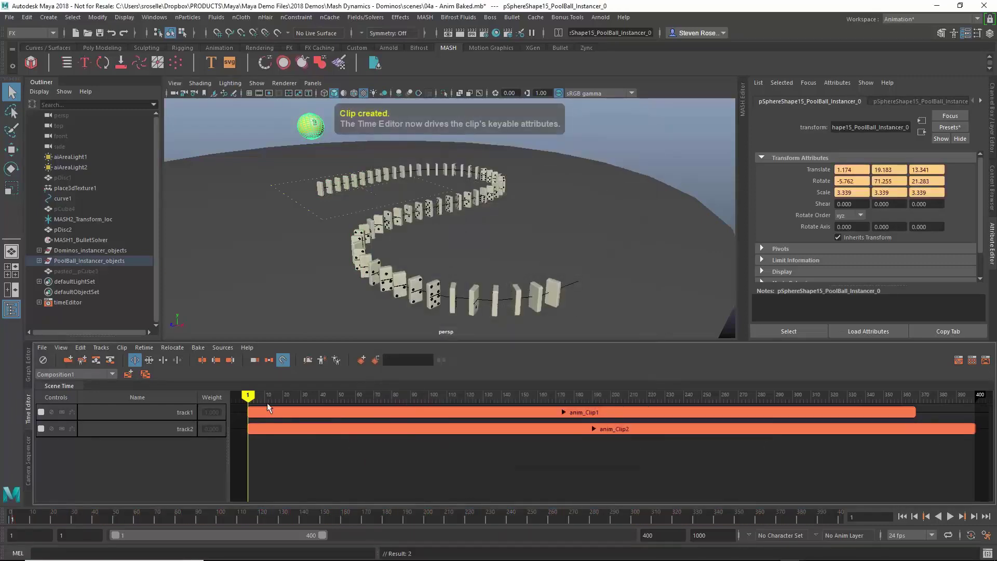
Step: Preview the timeline and extend anim_Clip1's end to about frame 358
left_click_drag(254, 396, 135, 403)
left_click_drag(663, 412, 897, 412)
mouse_move(377, 429)
left_mouse_down()
mouse_move(533, 438)
mouse_move(267, 440)
mouse_move(379, 445)
mouse_move(367, 443)
left_mouse_up()
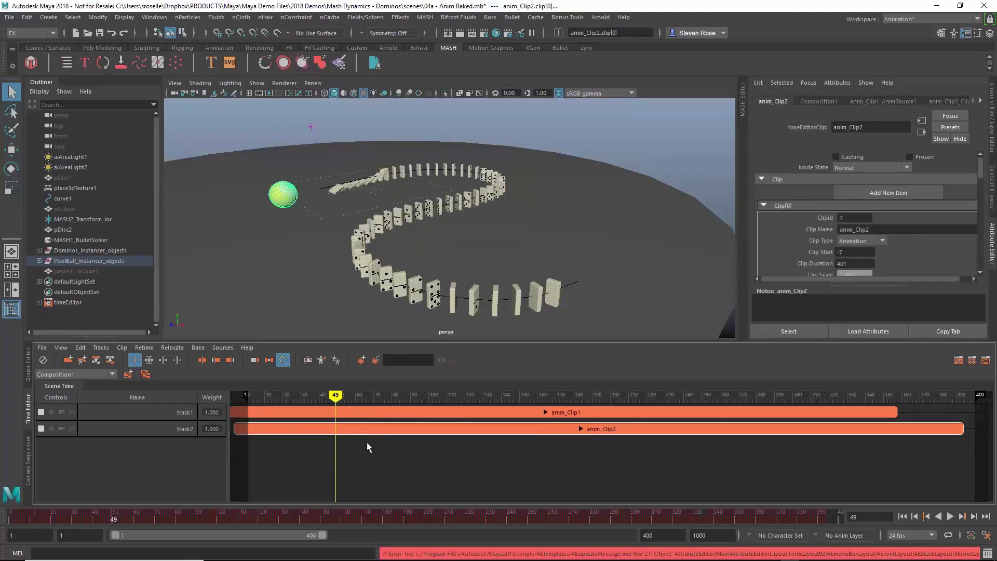
Step: Show the Channel Box and move anim_Clip1 to start at frame 1, level with anim_Clip2
key("ctrl+a")
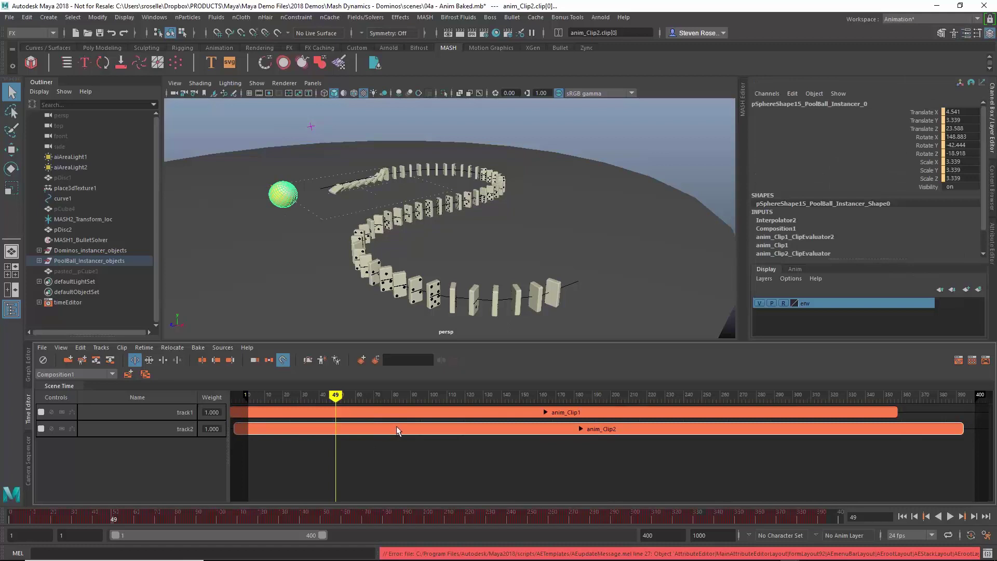
left_click(382, 457)
middle_click_drag(380, 455, 459, 451, "alt")
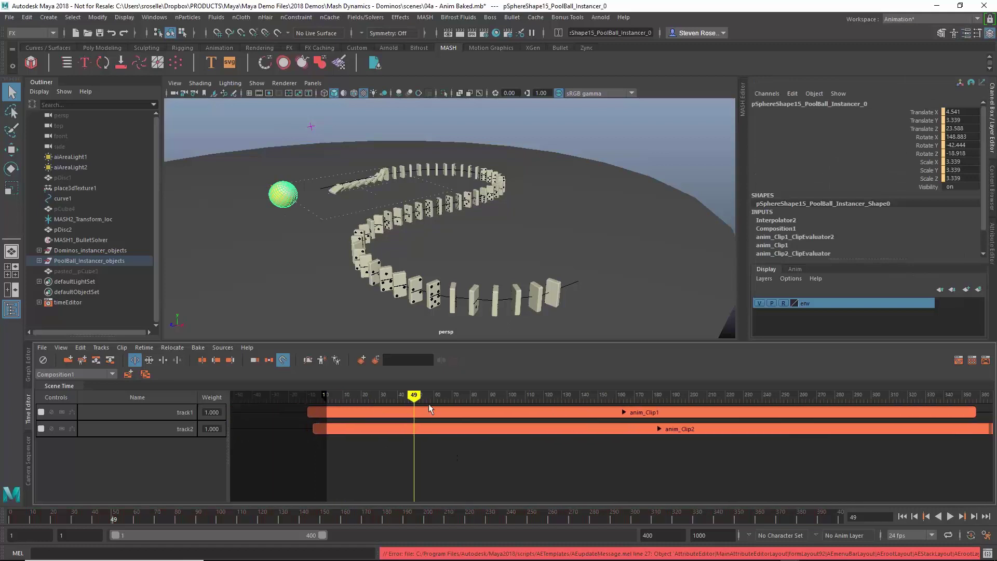
left_click_drag(433, 410, 457, 428)
scroll(448, 465, "up", 3)
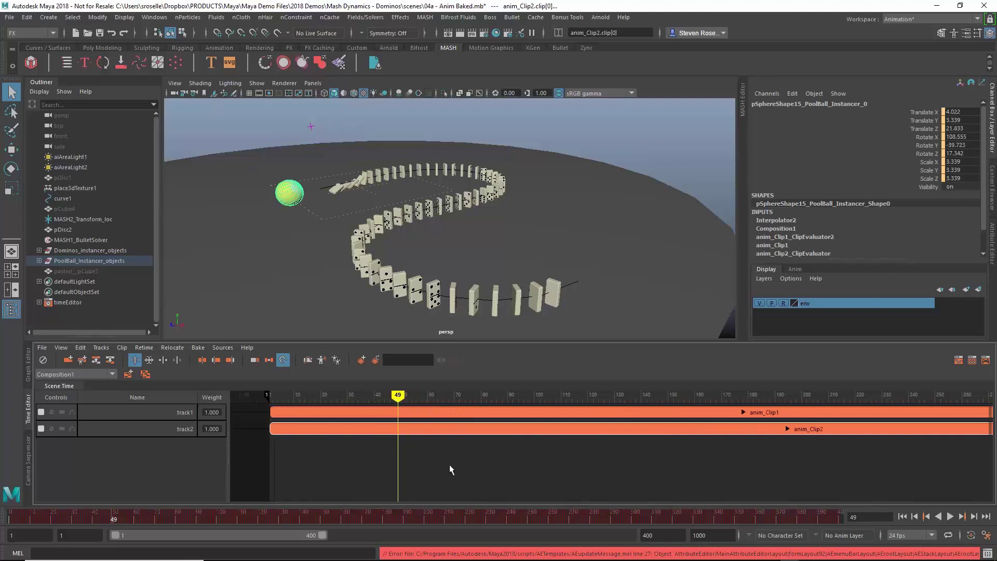
left_click_drag(415, 401, 310, 406)
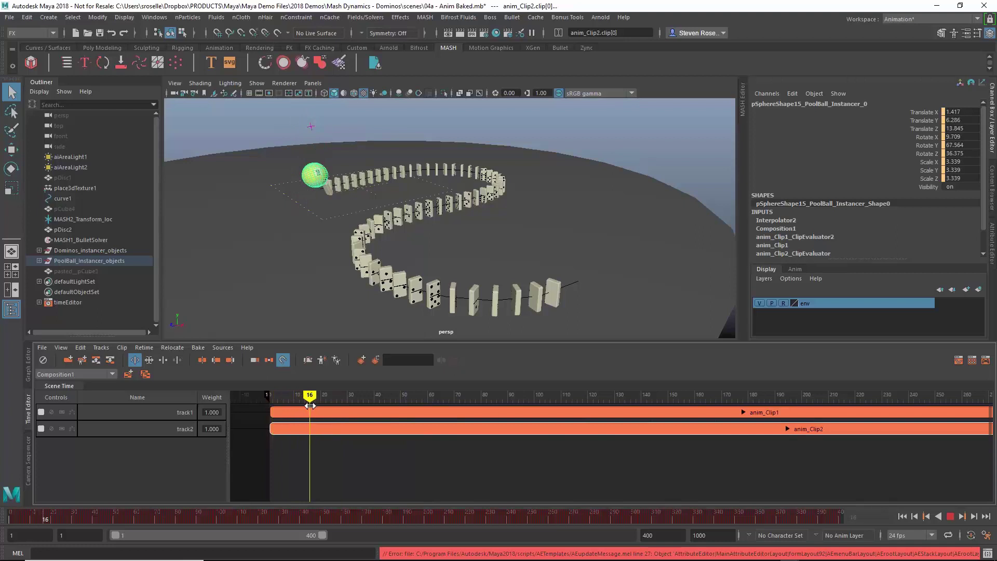
Step: Split the pool-ball clip anim_Clip2 at frame 16
left_click(342, 462)
left_click(334, 433)
key("slash")
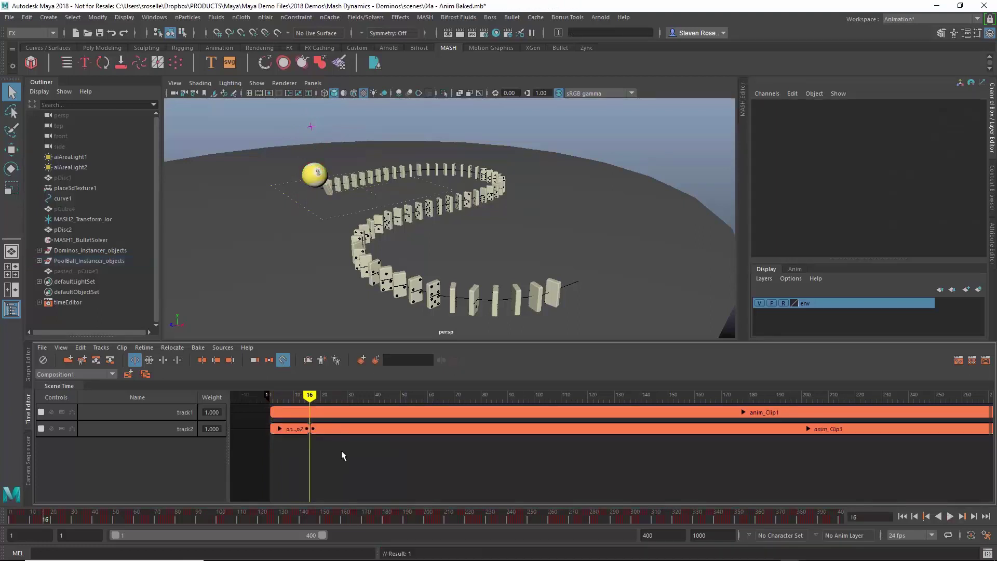
scroll(342, 454, "up", 2)
middle_click_drag(337, 456, 563, 450, "alt")
scroll(441, 458, "up", 6)
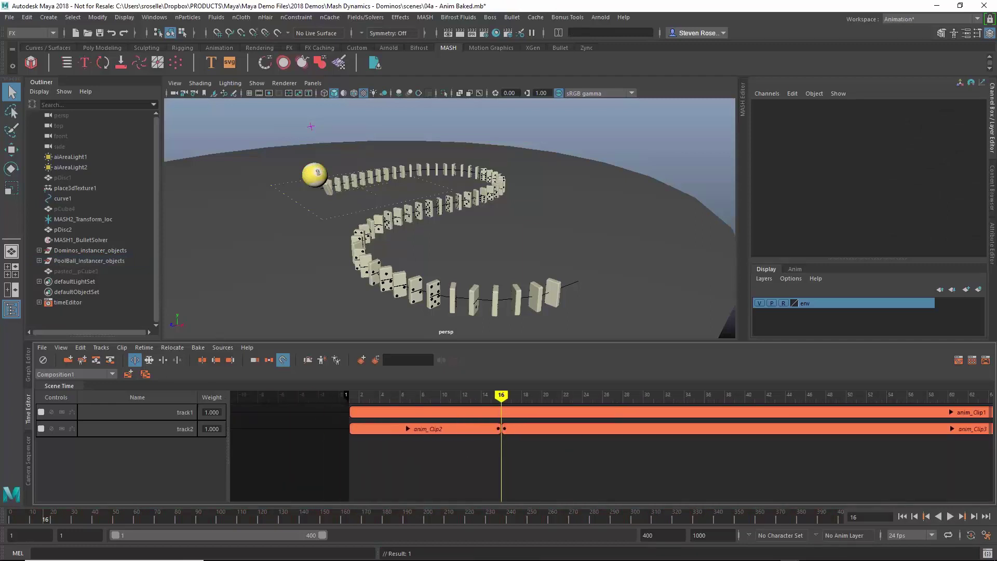
Step: In ripple mode, trim anim_Clip2 to end near frame 6 and move anim_Clip3 back to frame 9
left_click(150, 361)
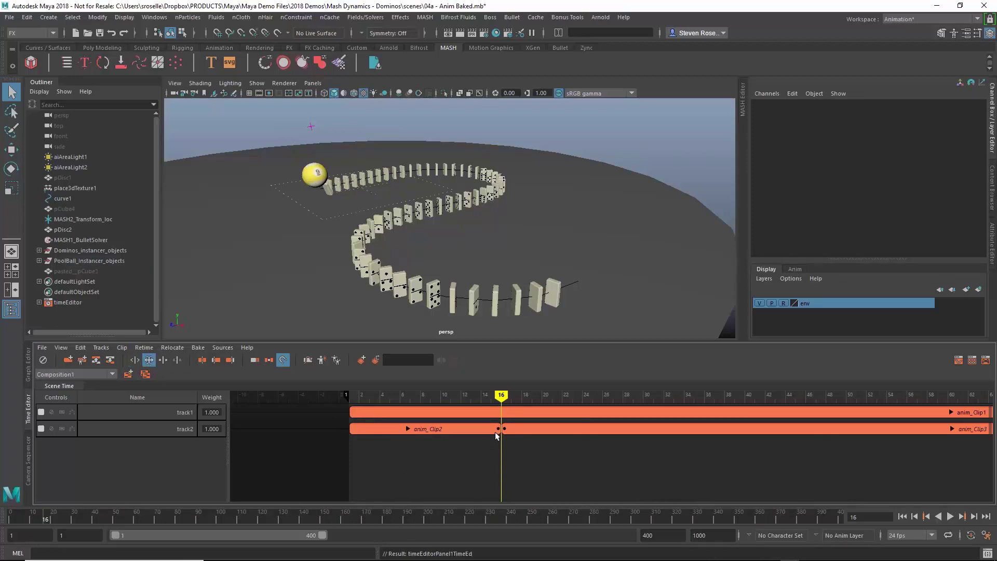
left_click_drag(496, 435, 428, 432)
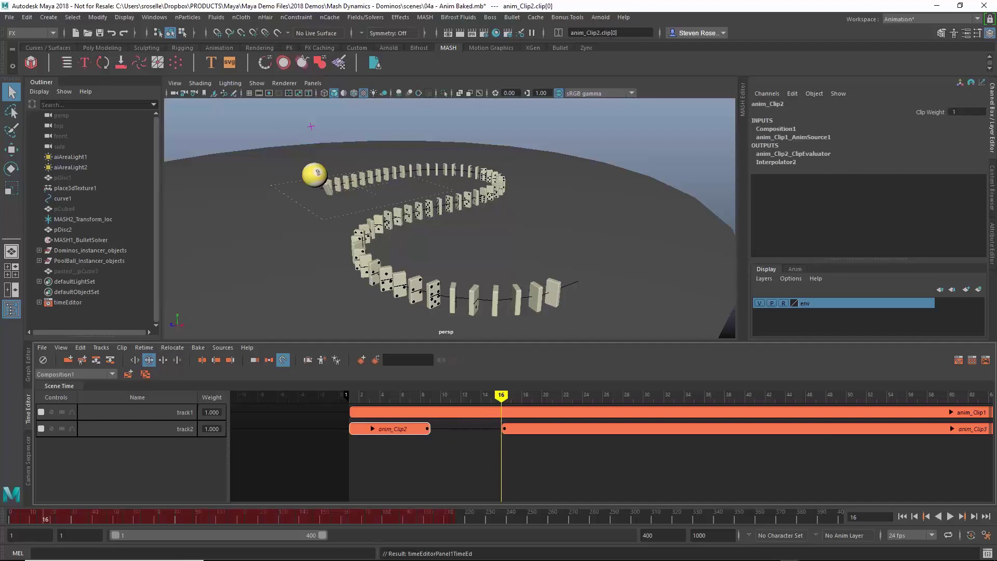
left_click_drag(347, 400, 430, 404)
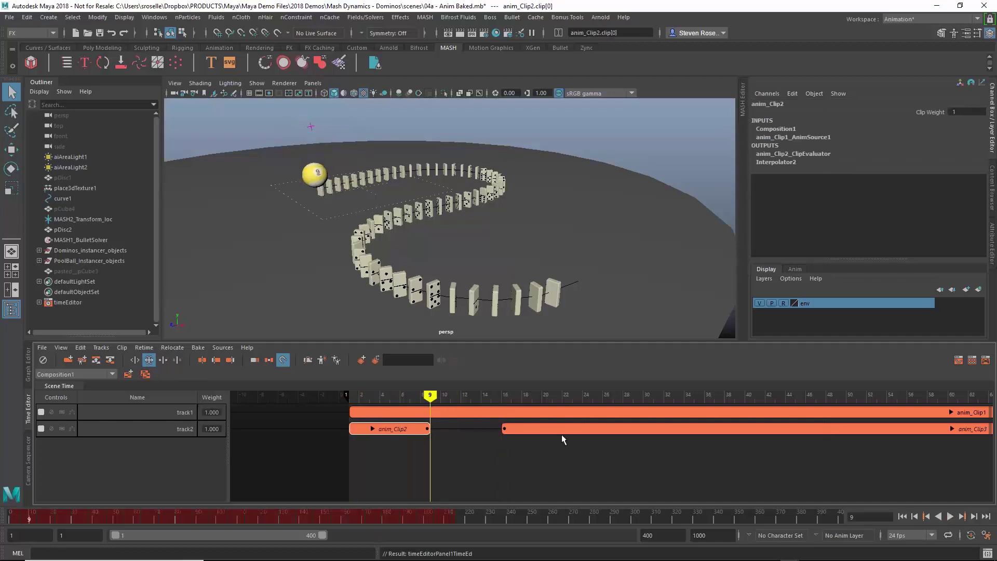
left_click_drag(563, 439, 492, 434)
Step: Trim anim_Clip3 to end around frame 284
scroll(518, 455, "down", 2)
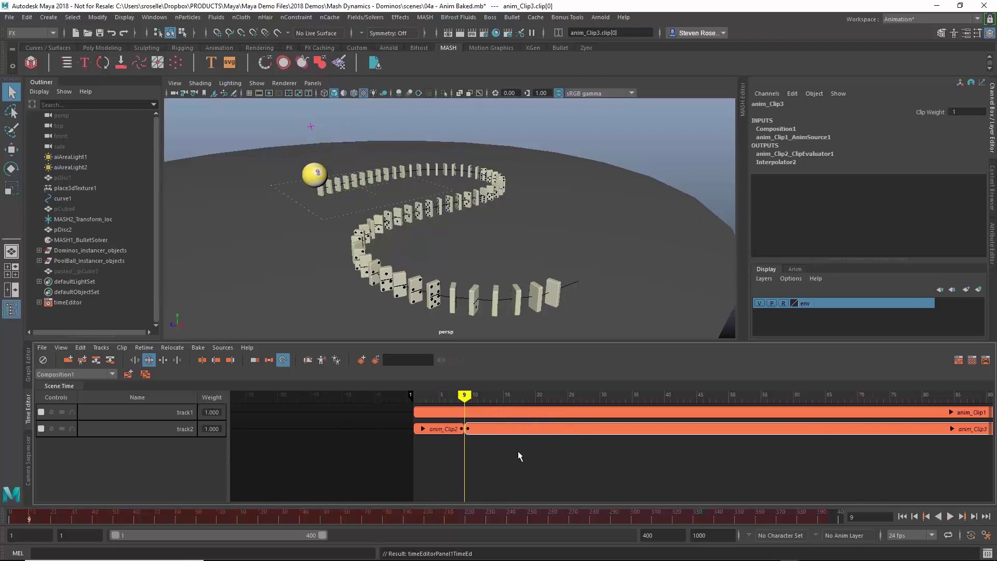
scroll(519, 450, "down", 2)
middle_click_drag(647, 453, 384, 460, "alt")
scroll(643, 466, "down", 7)
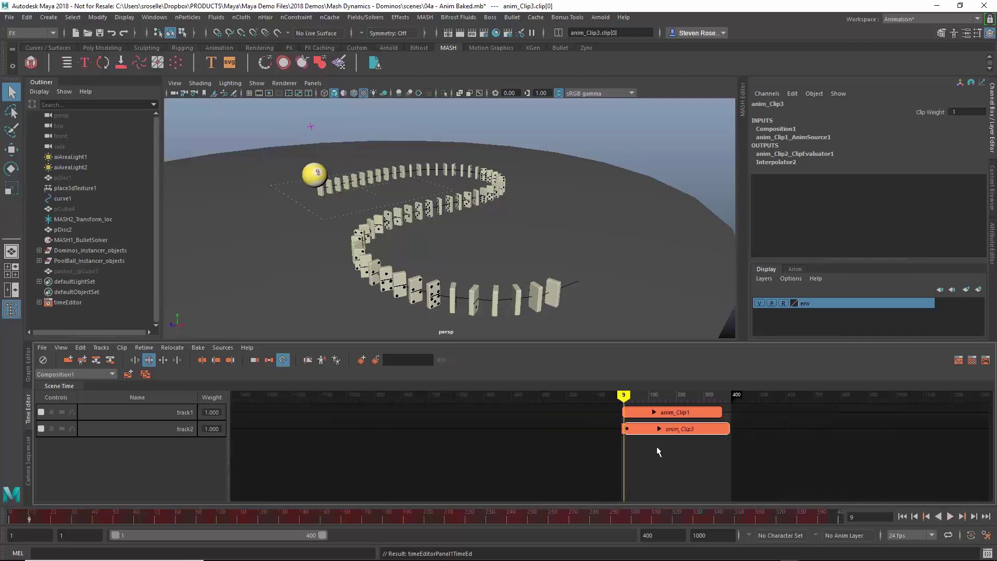
left_click_drag(728, 430, 699, 430)
Step: Scrub from frame 2 to preview the ball's roll at the new timing
scroll(555, 464, "up", 1)
middle_click_drag(608, 457, 413, 475, "alt")
scroll(656, 466, "up", 5)
scroll(457, 473, "up", 2)
scroll(541, 462, "up", 2)
left_click_drag(530, 397, 459, 401)
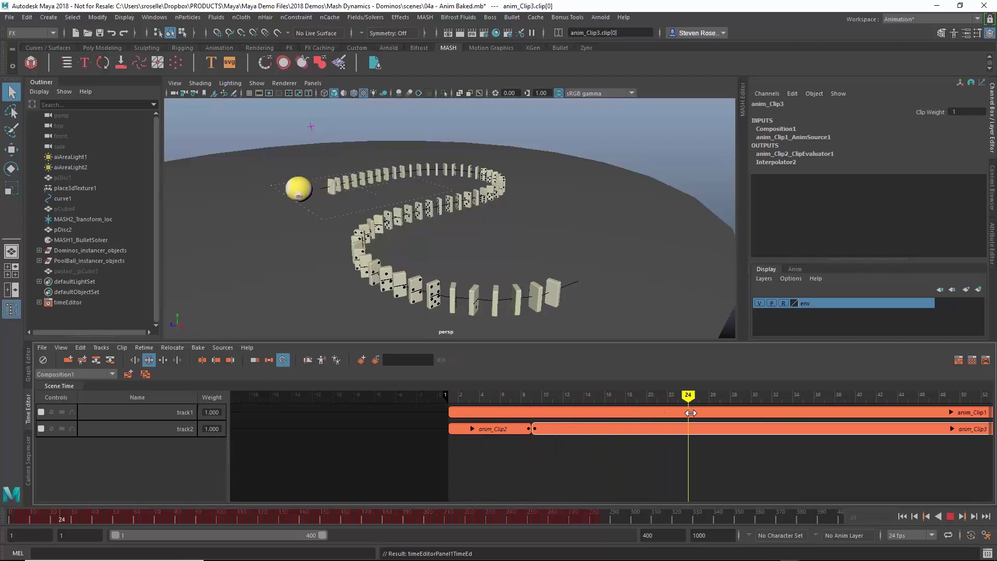
left_click_drag(690, 412, 584, 398)
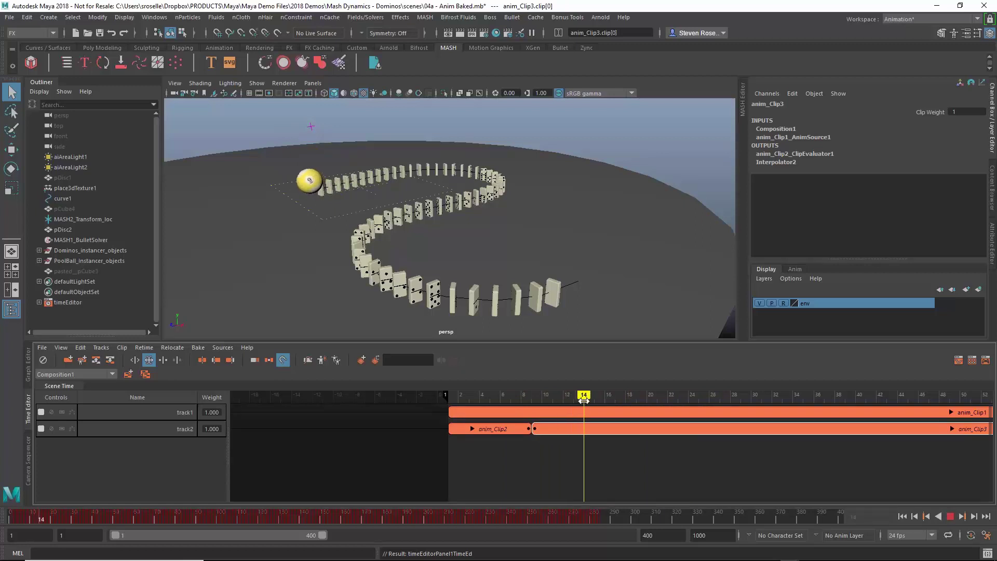
Step: Frame the pool ball from a low side view and check frames 12 to 14
left_click(308, 182)
key("f")
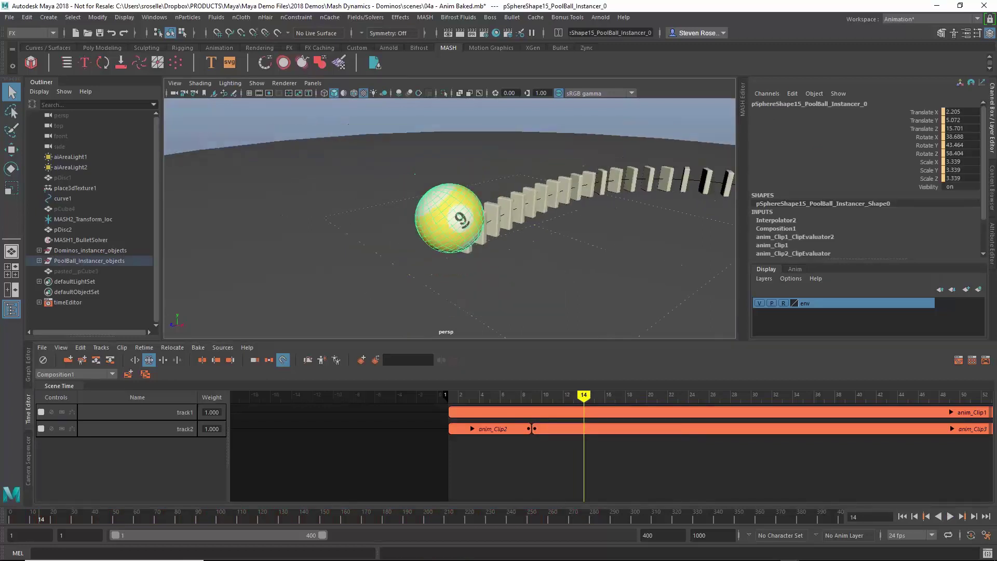
left_click_drag(581, 291, 540, 270, "alt")
middle_click_drag(590, 352, 534, 335, "alt")
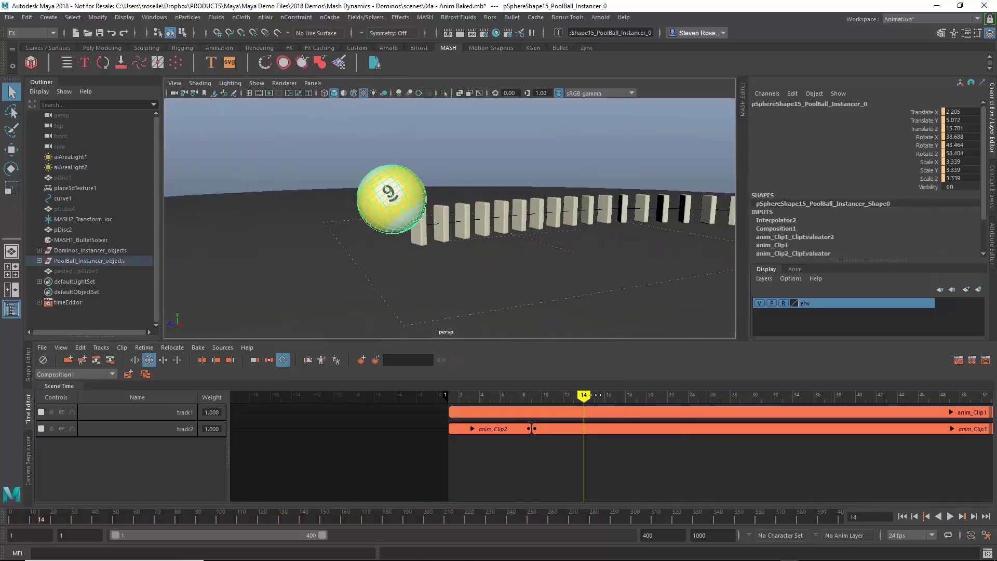
left_click_drag(597, 395, 573, 396)
mouse_move(556, 401)
left_mouse_down()
mouse_move(521, 401)
mouse_move(625, 401)
mouse_move(527, 418)
mouse_move(612, 420)
mouse_move(583, 421)
left_mouse_up()
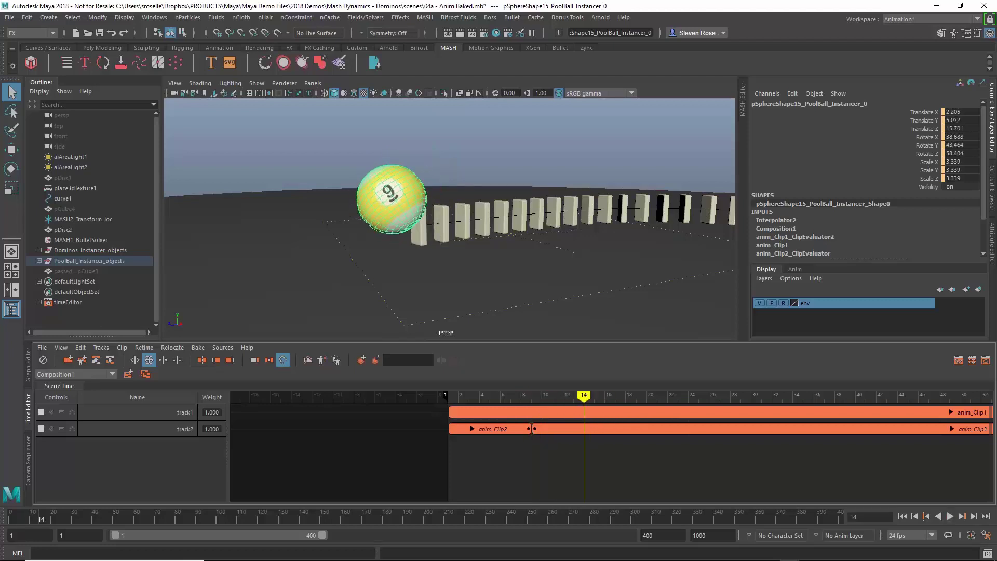
left_click(605, 414)
Step: Split the domino clip at frame 14 and retime anim_Clip1 and anim_Clip4 earlier
key("slash")
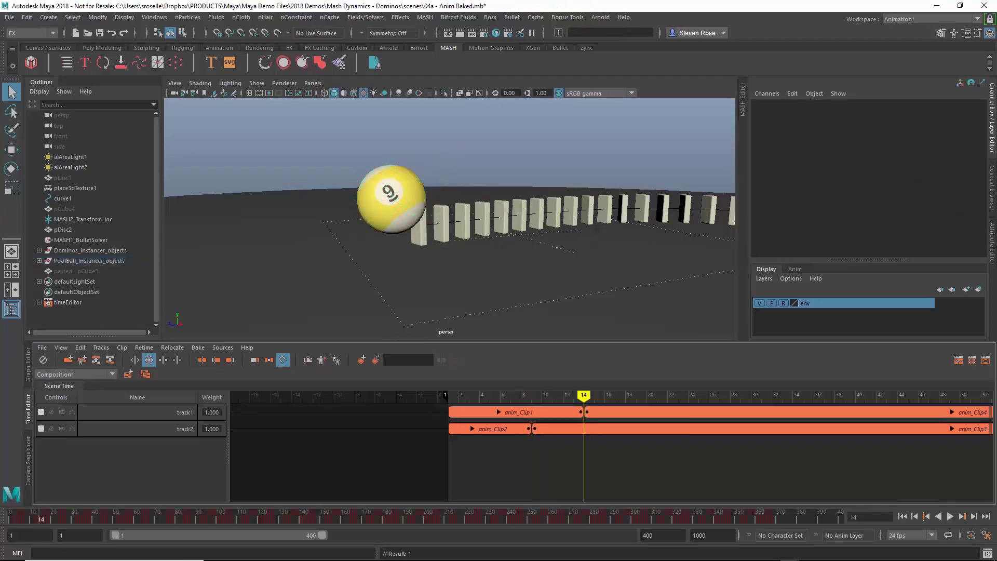
left_click_drag(569, 415, 465, 414)
left_click_drag(623, 409, 540, 409)
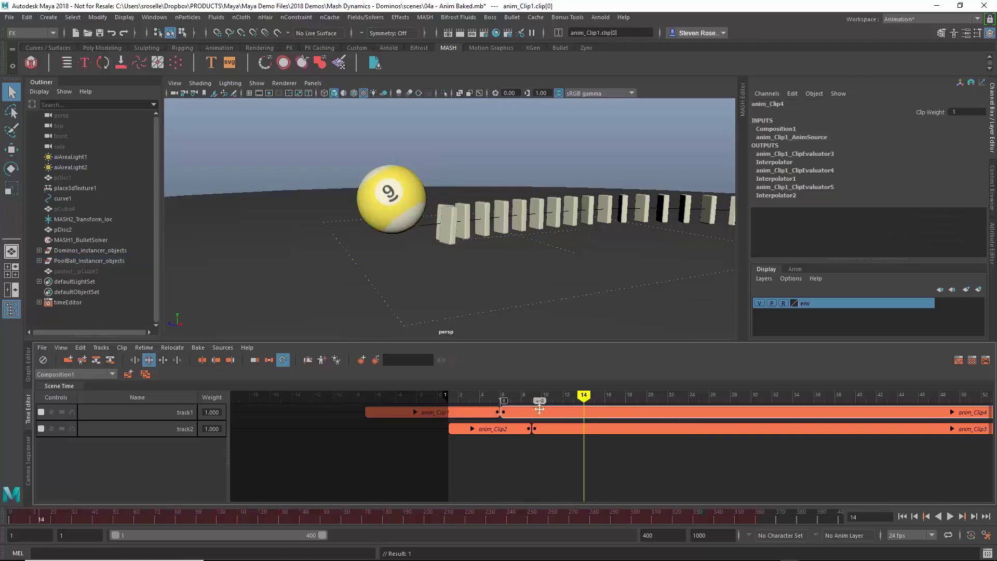
left_click_drag(483, 397, 531, 396)
left_click_drag(474, 412, 506, 411)
Step: Split anim_Clip4 at frame 33 and shorten the new anim_Clip5 to end near frame 137
key("alt+v")
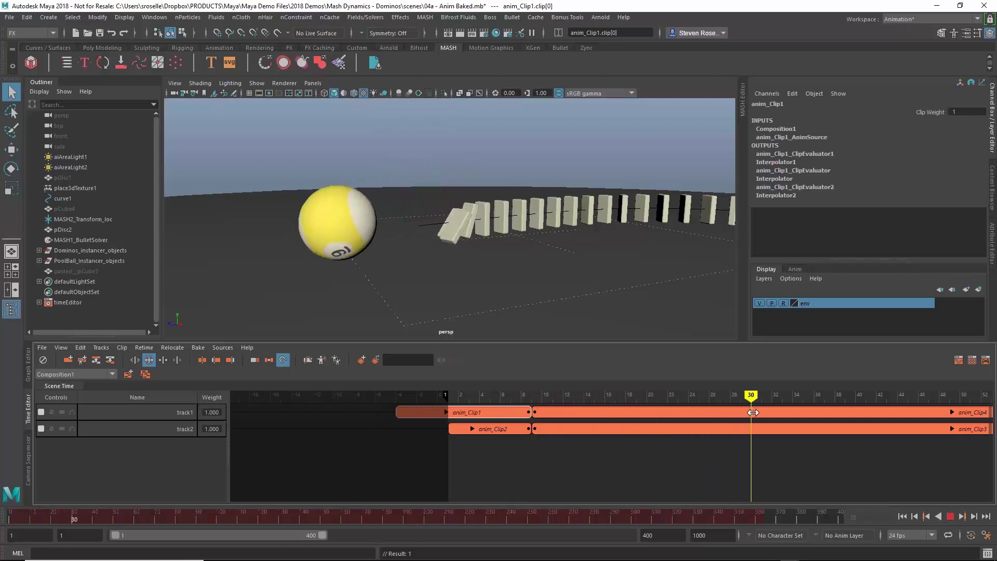
key("alt+v")
left_click(799, 412)
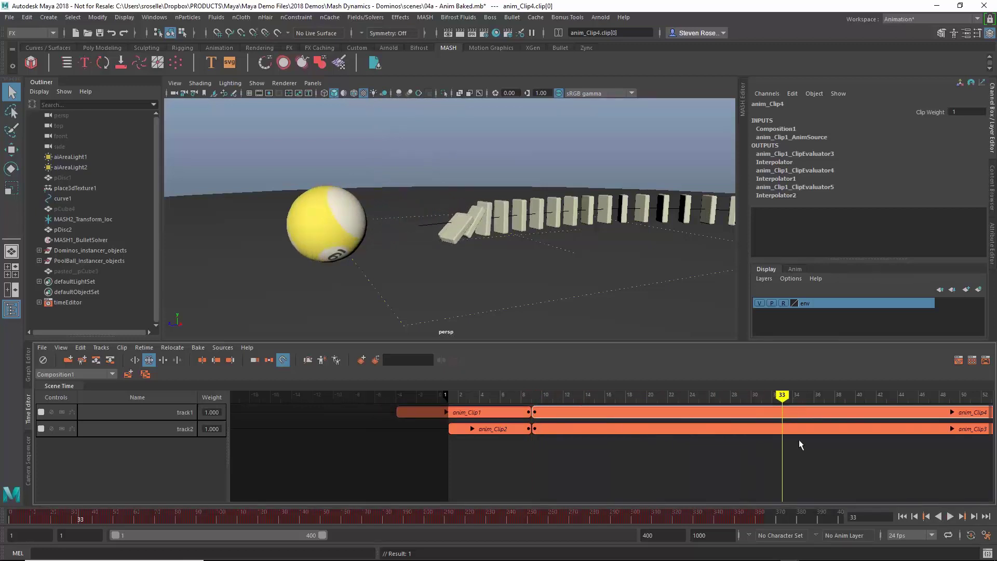
key("slash")
middle_click_drag(807, 448, 404, 444, "alt")
scroll(612, 457, "down", 7)
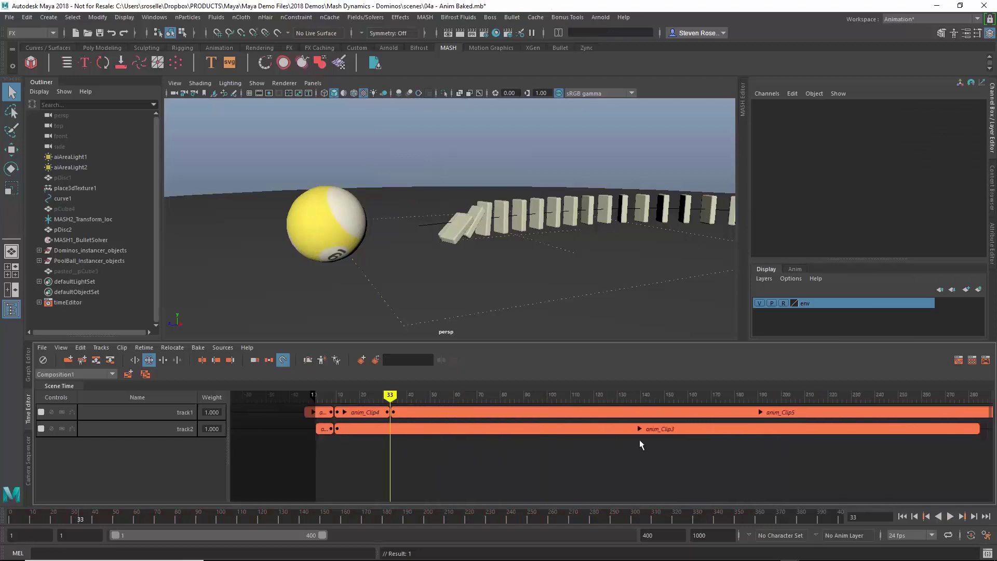
scroll(641, 445, "down", 3)
left_click_drag(874, 411, 653, 413)
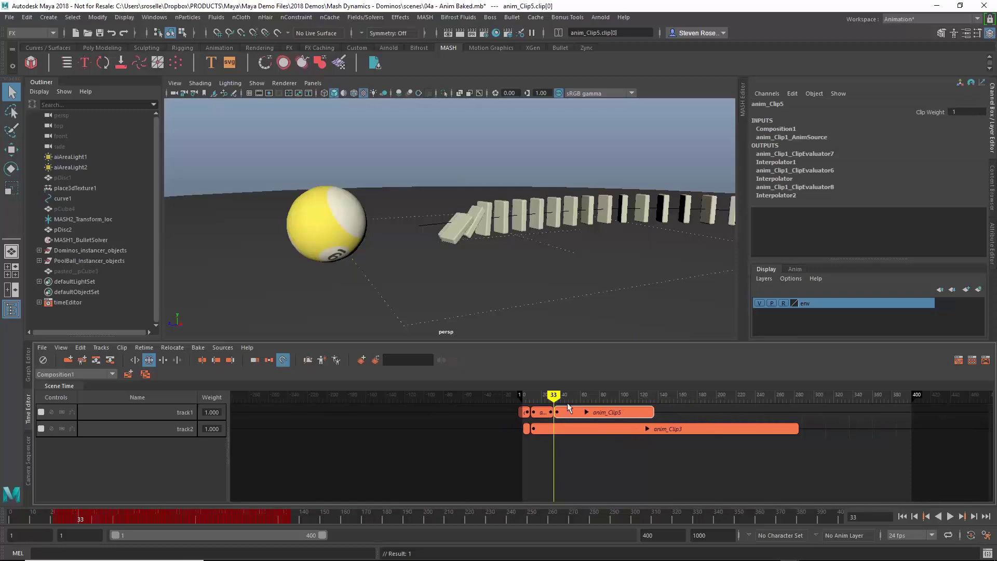
Step: Rewind and orbit the camera to show the ball and the winding domino chain
left_click_drag(552, 396, 518, 395)
left_click_drag(602, 269, 658, 257, "alt")
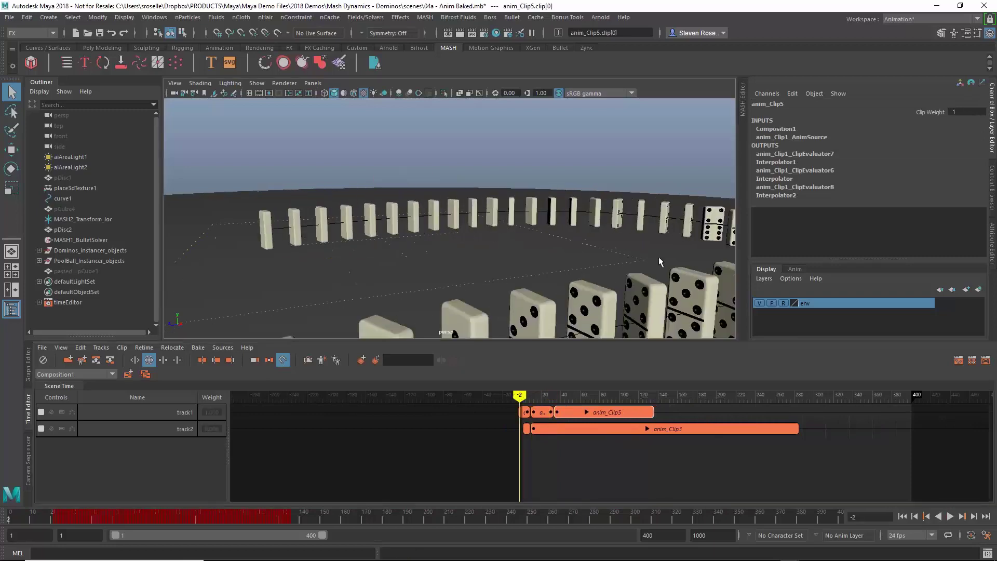
right_click_drag(659, 257, 507, 247, "alt")
left_click_drag(507, 247, 528, 247, "alt")
right_click_drag(527, 247, 509, 201, "alt")
left_click_drag(628, 236, 506, 271, "alt")
Step: Review playback and scale anim_Clip5 to 80% to speed it up
left_click(906, 517)
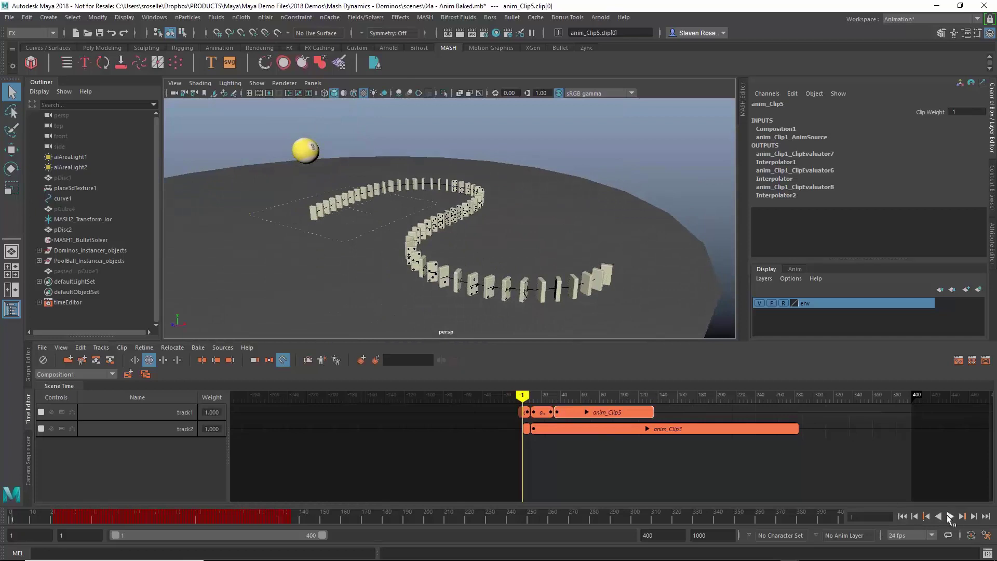
left_click(947, 516)
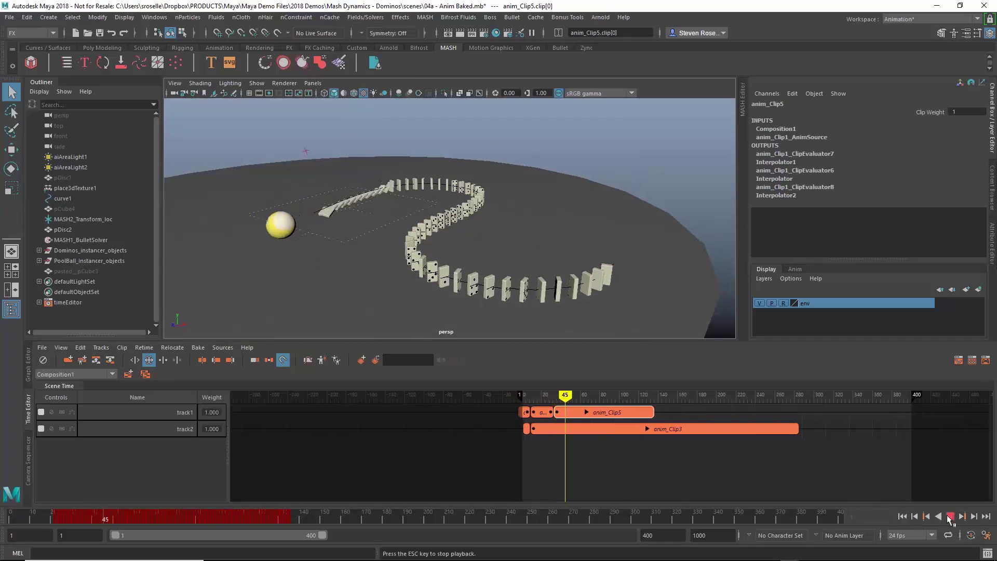
left_click(950, 516)
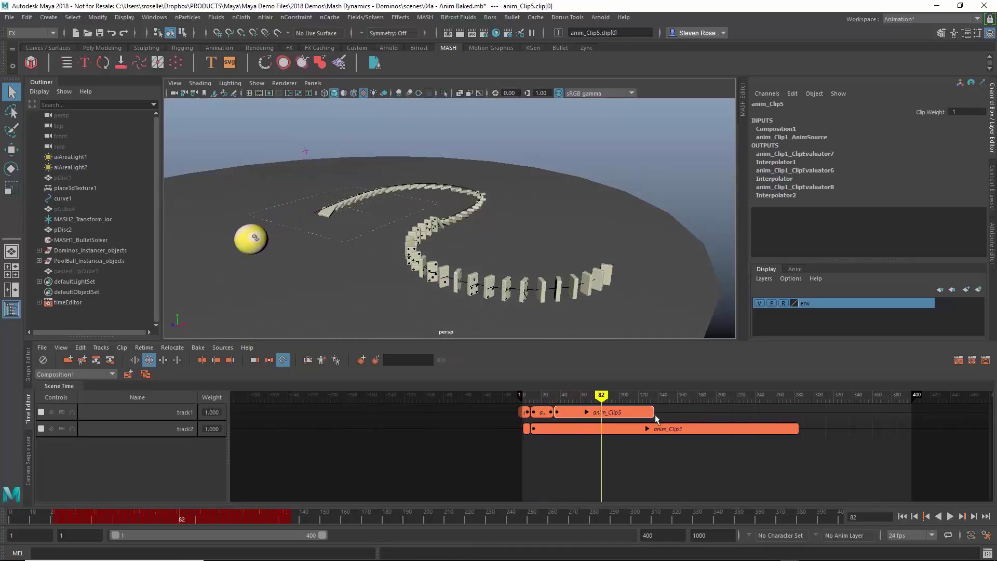
left_click_drag(652, 413, 632, 413)
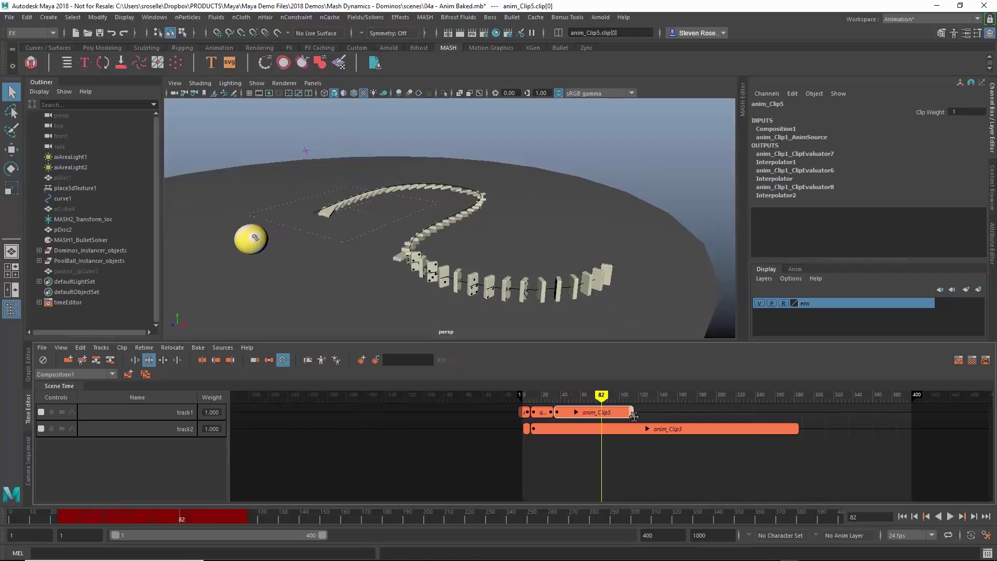
Step: Replay the animation and shorten anim_Clip3 to end near frame 258
left_click(903, 516)
left_click(950, 516)
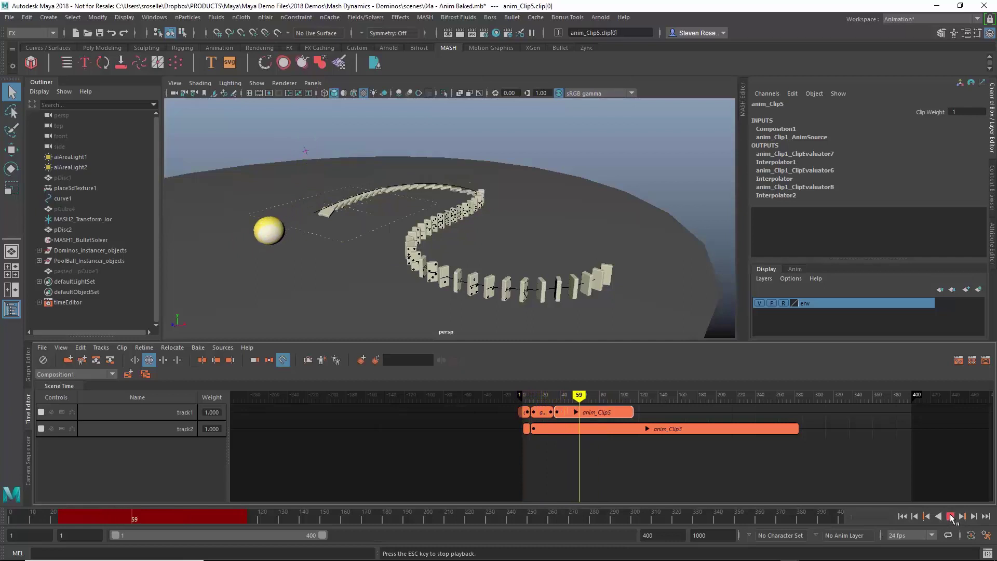
left_click(951, 516)
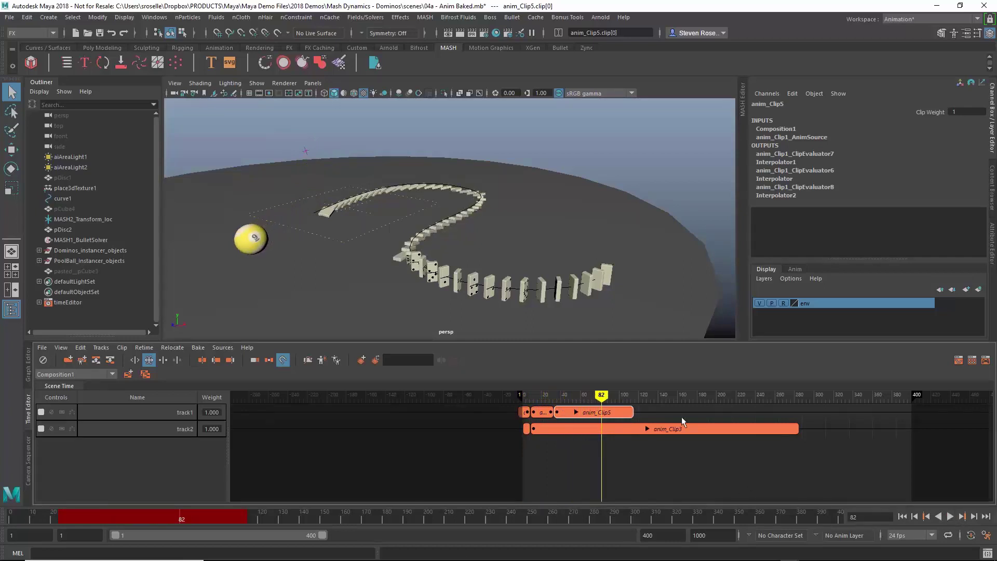
left_click_drag(799, 429, 777, 432)
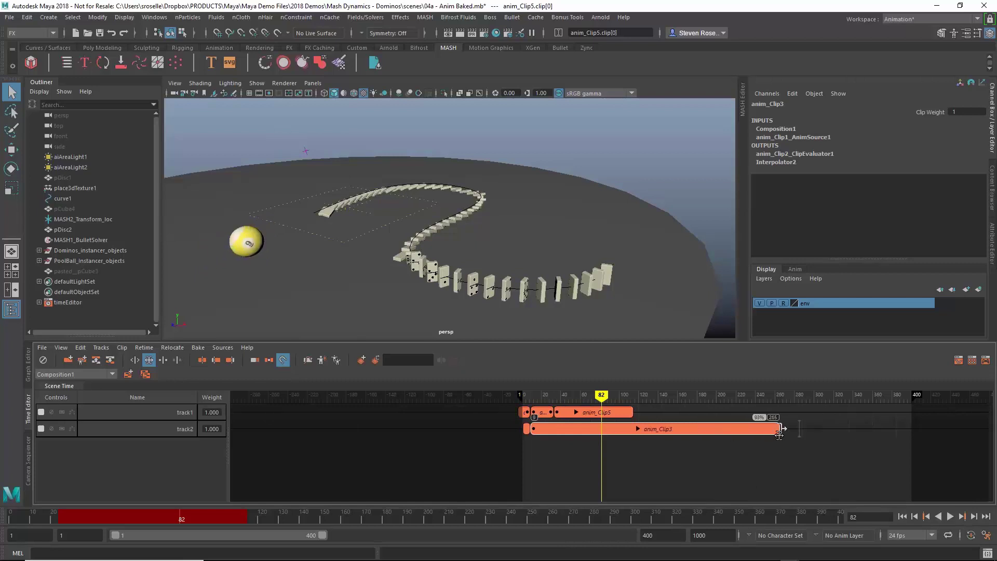
left_click_drag(601, 396, 542, 397)
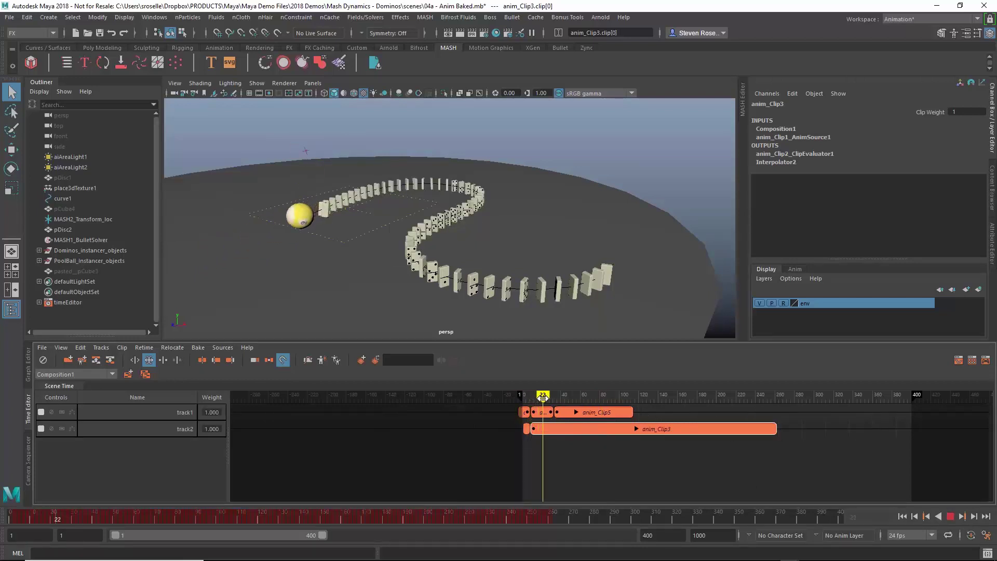
Step: Split anim_Clip3 at frame 22 and shorten the resulting anim_Clip6 to speed it up
scroll(559, 429, "up", 4)
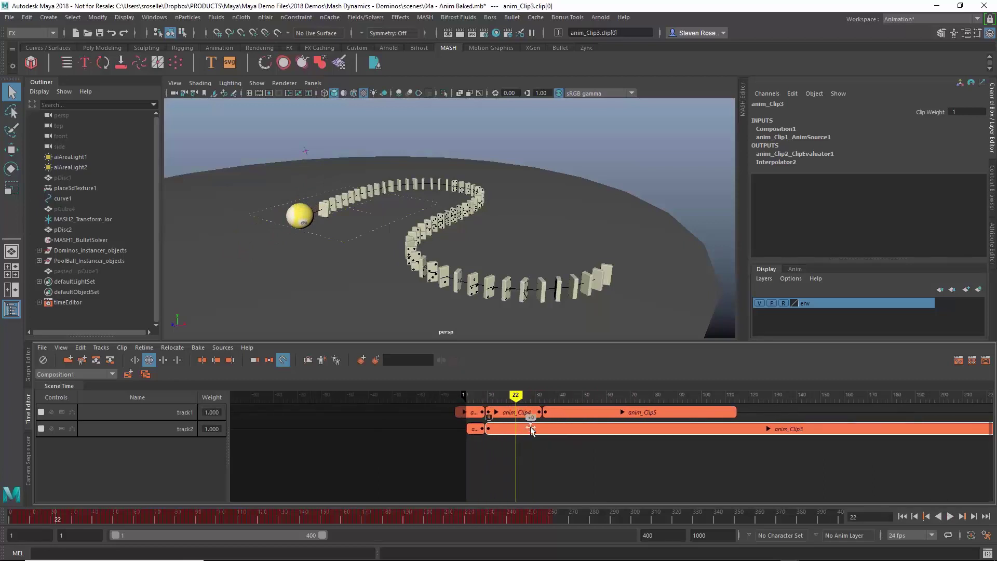
key("/")
scroll(709, 468, "down", 2)
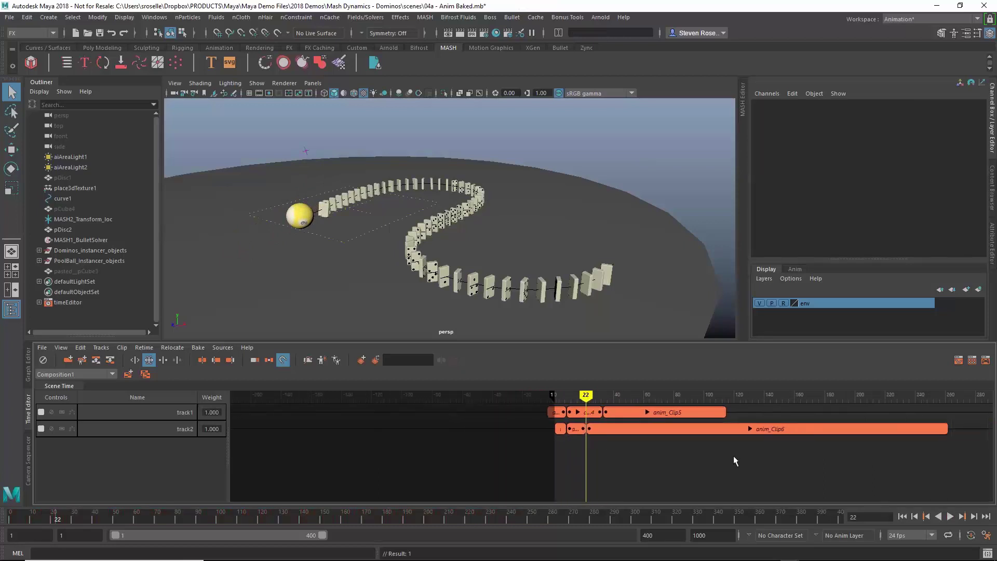
middle_click_drag(733, 456, 678, 453, "alt")
left_click_drag(891, 429, 717, 429)
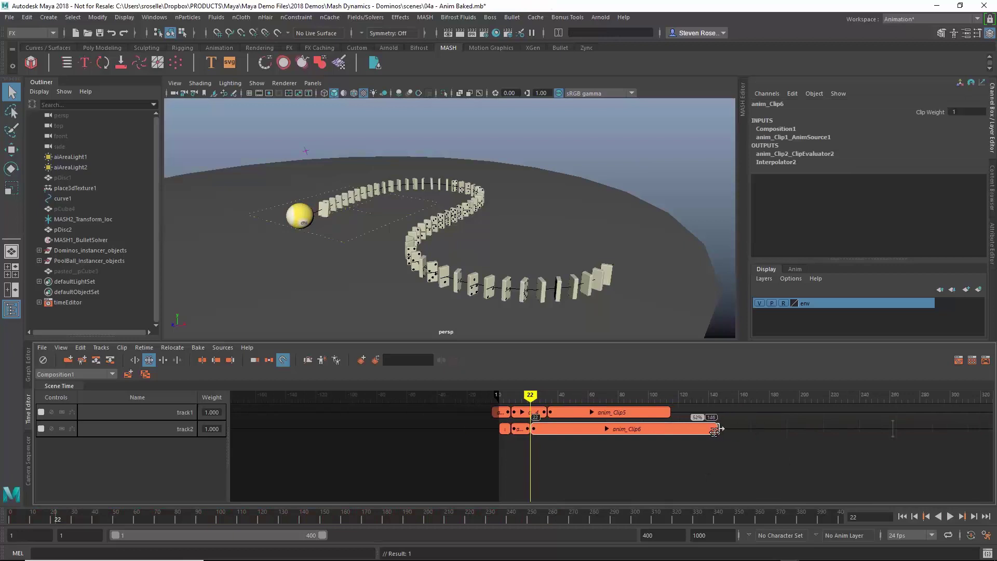
Step: Scrub to check the ball hitting the dominoes, then marquee-select all clips
left_click_drag(532, 394, 495, 400)
middle_click_drag(637, 469, 574, 466, "alt")
right_click_drag(569, 466, 600, 474, "alt")
scroll(597, 473, "down", 1)
left_click_drag(595, 470, 340, 406)
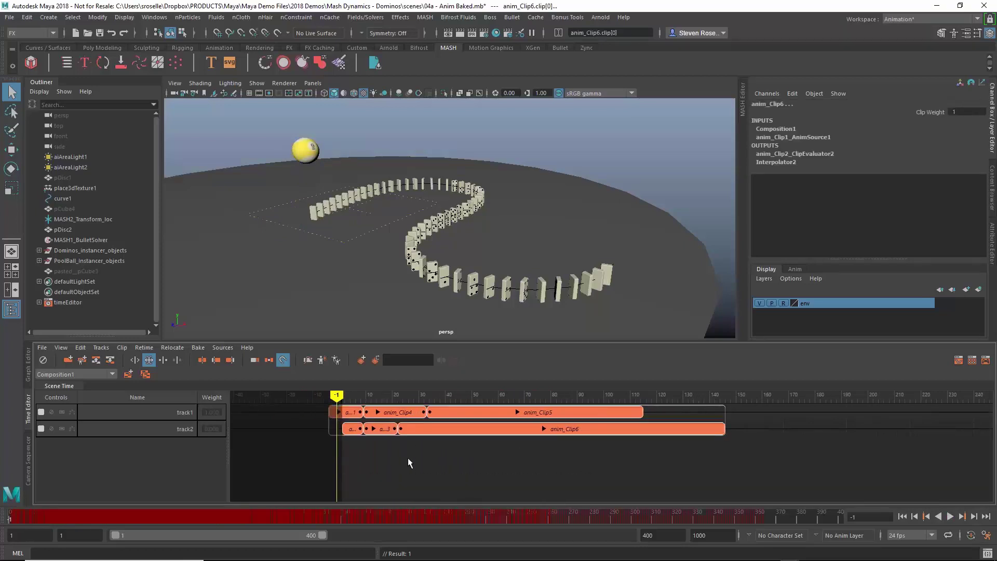
Step: Group all selected clips with Ctrl+G and scale the Group clip to 89%
key("ctrl+g")
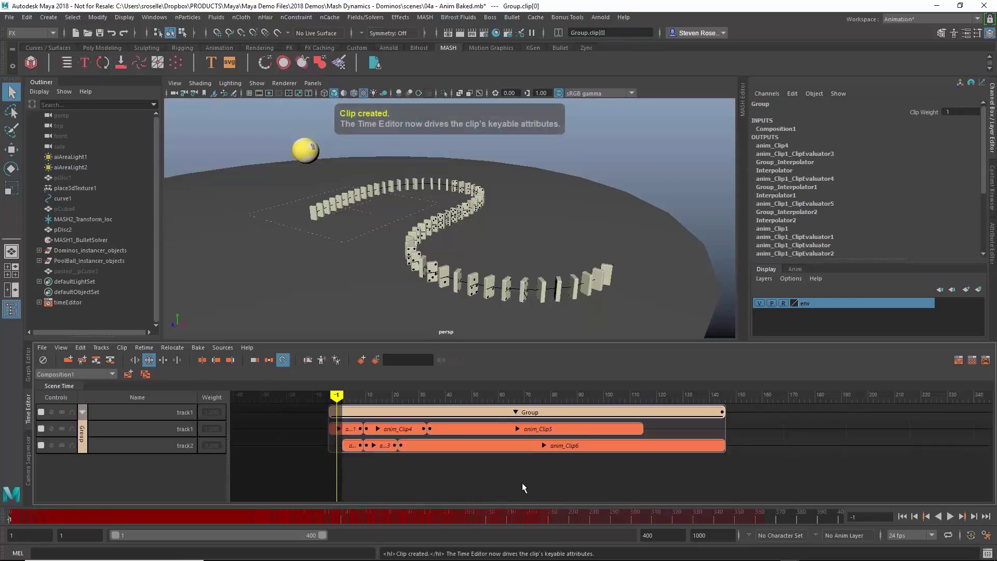
left_click(951, 516)
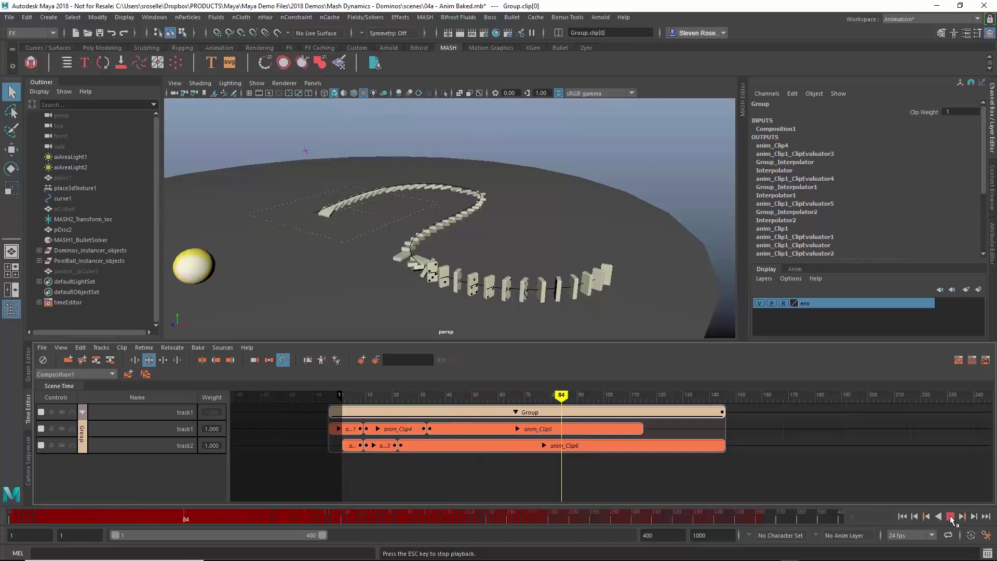
left_click(951, 518)
mouse_move(609, 413)
left_mouse_down()
mouse_move(843, 419)
mouse_move(574, 422)
mouse_move(609, 421)
left_mouse_up()
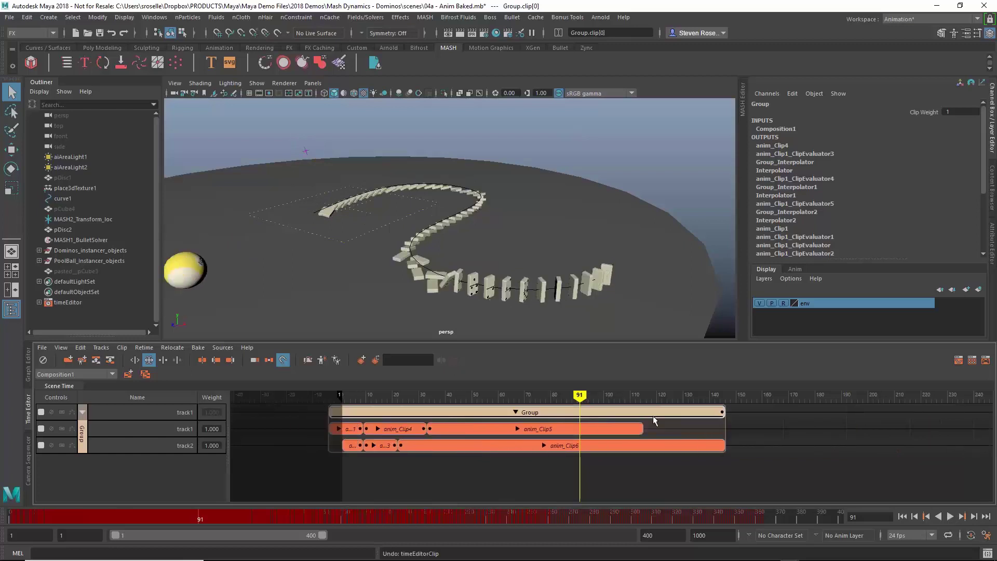
left_click_drag(720, 412, 653, 412)
Step: Replay the grouped animation from frame 1 to frame 169 and orbit around the domino scene
middle_click_drag(504, 295, 527, 275, "alt")
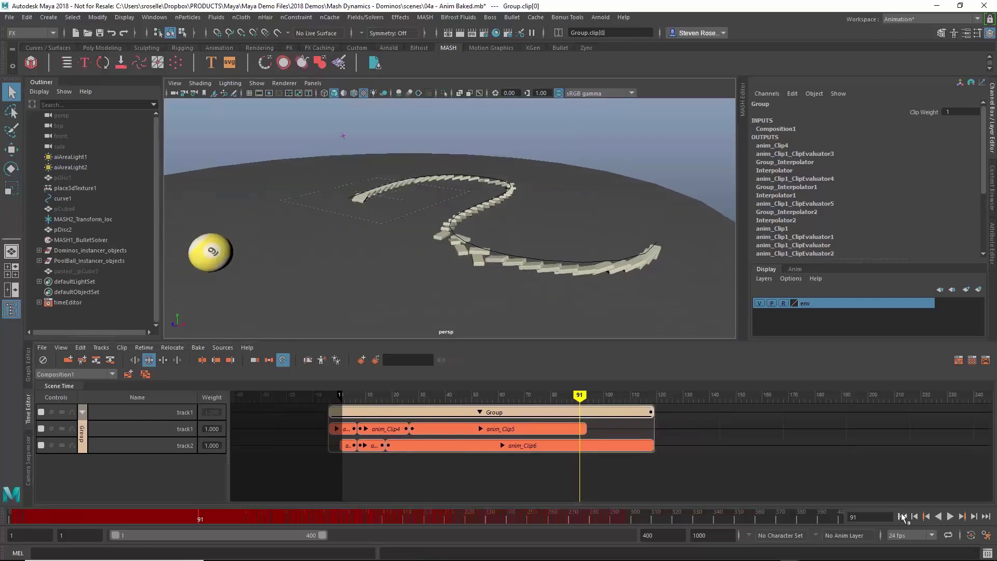
left_click(902, 516)
key("alt+v")
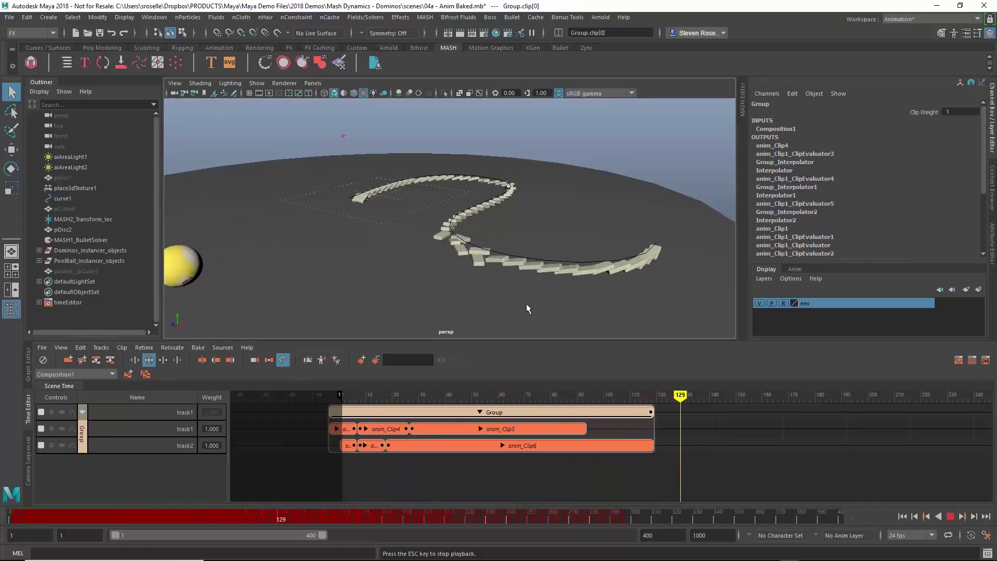
key("Escape")
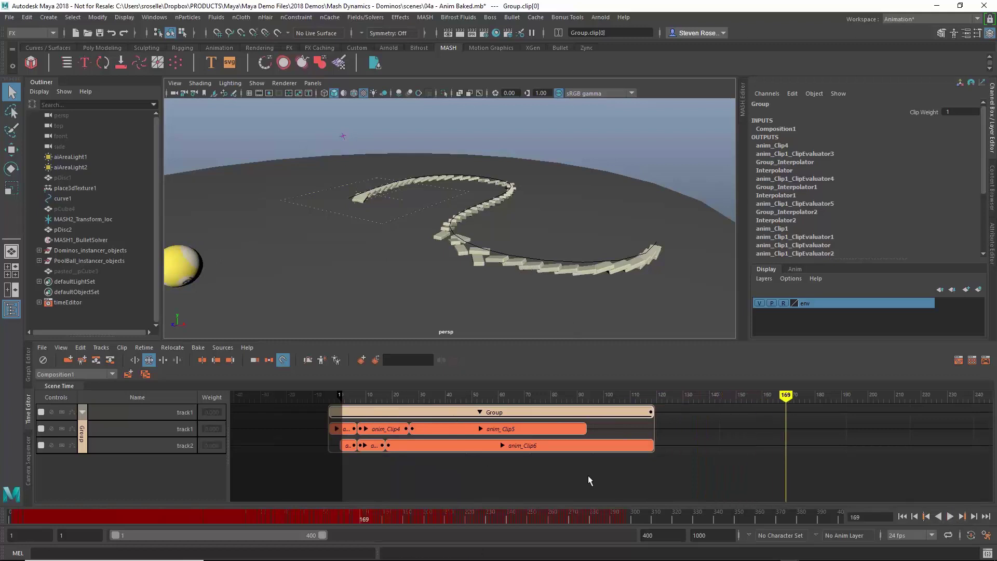
left_click_drag(458, 231, 506, 242, "alt")
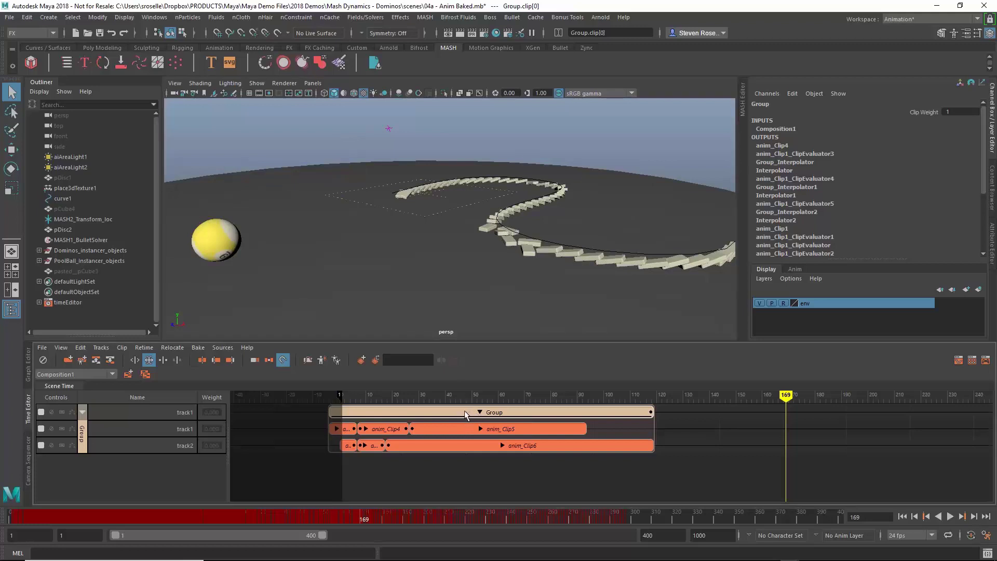
Step: Bake the Group clip with Bake to Scene and Delete, leaving only an empty track1
right_click(476, 414)
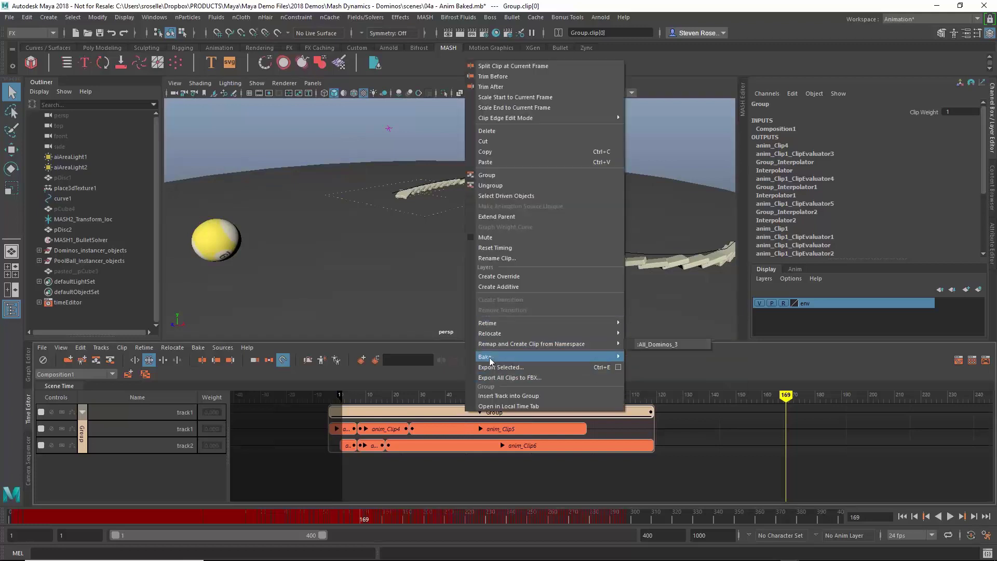
mouse_move(489, 357)
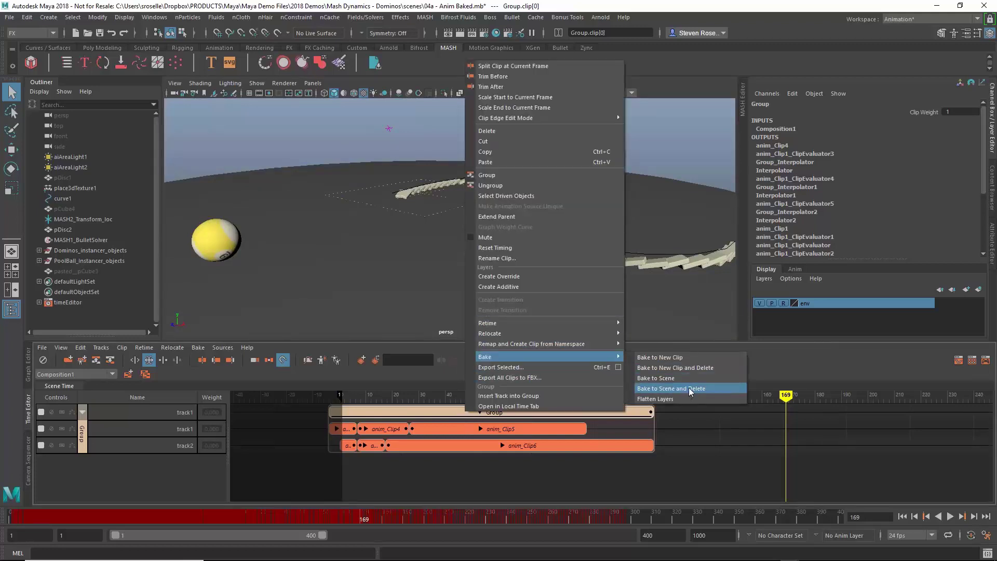
left_click(688, 388)
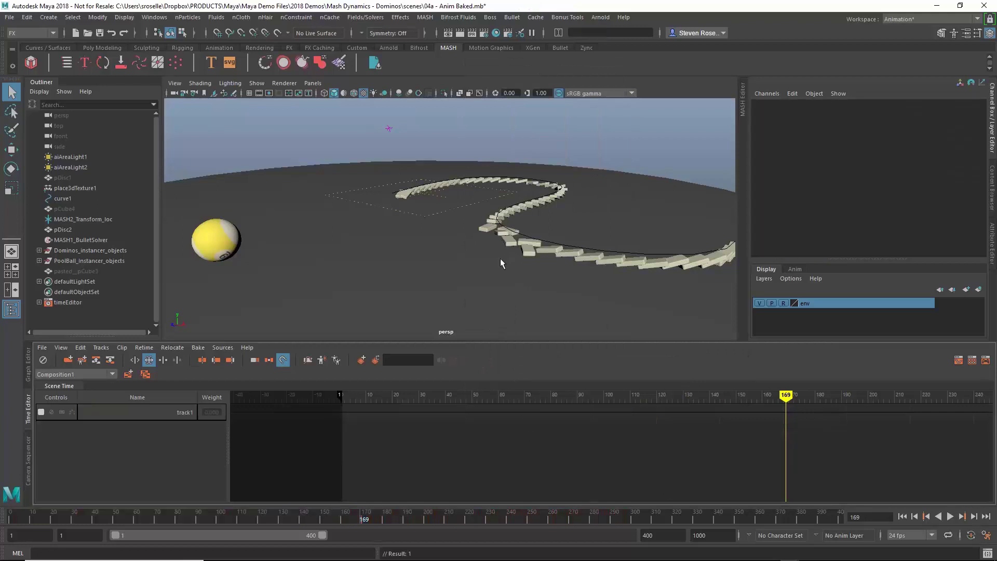
middle_click_drag(557, 248, 491, 253, "alt")
scroll(400, 269, "up", 3)
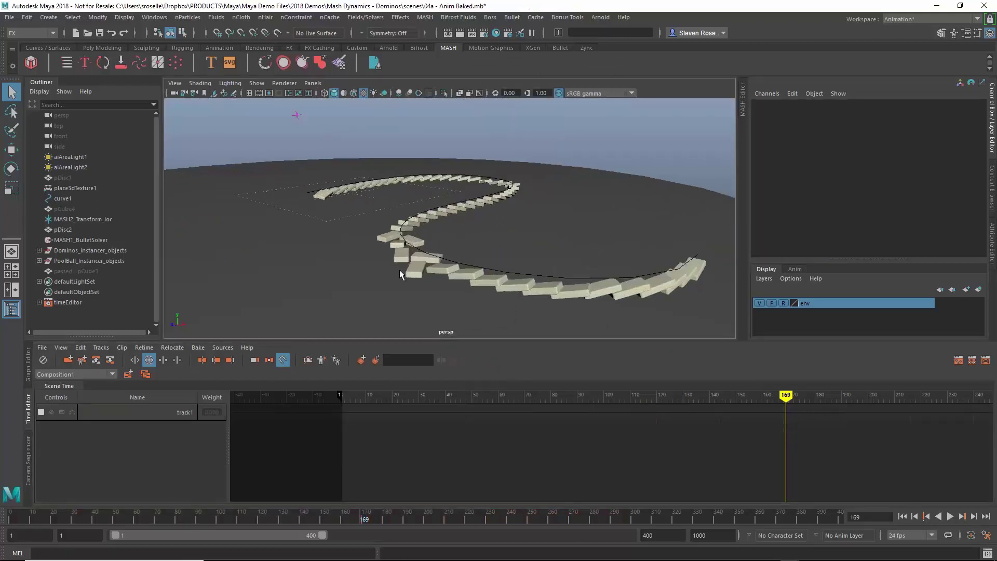
Step: Inspect the baked curves of two dominoes and the pool ball in the Graph Editor, then deselect
left_click(419, 271)
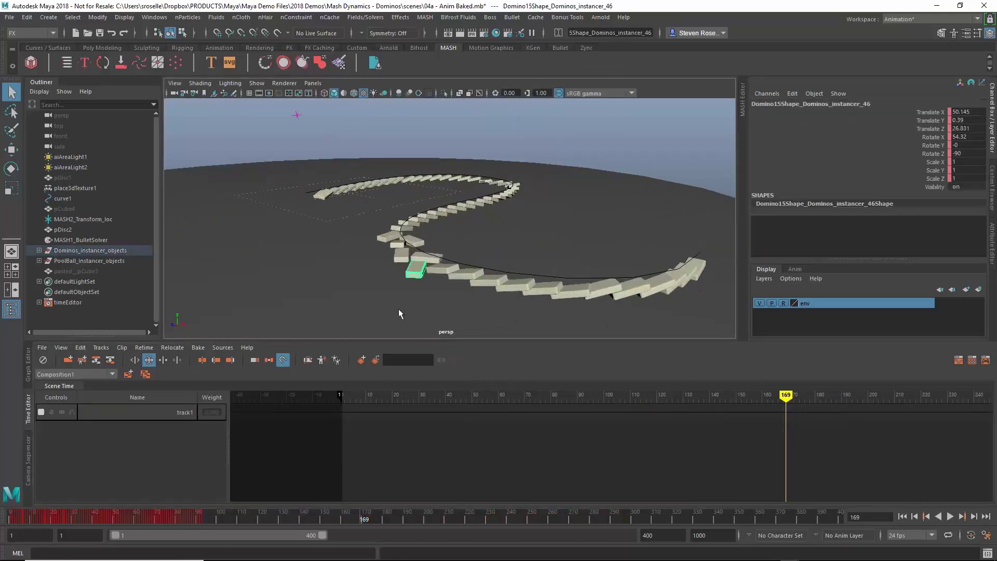
left_click(26, 380)
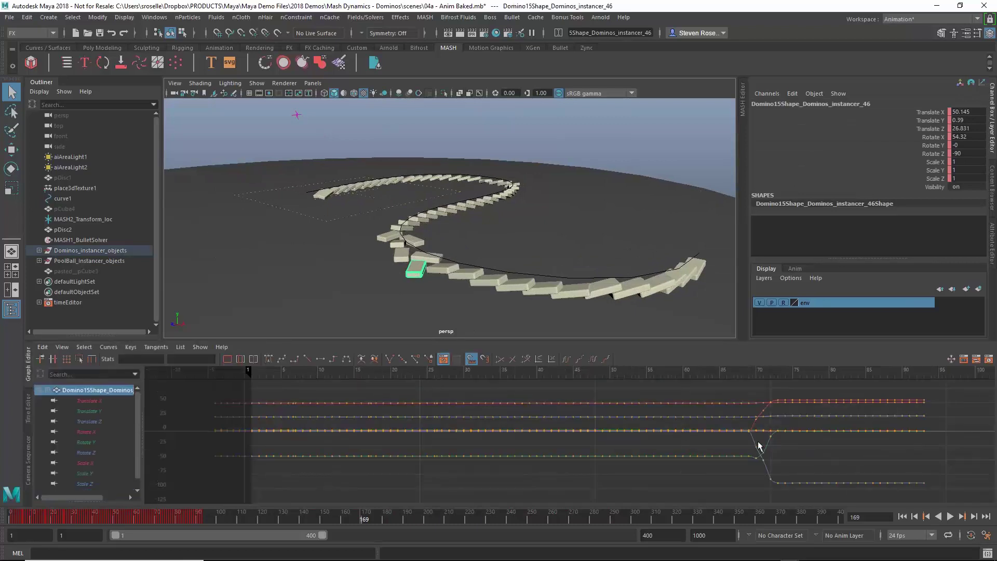
left_click(442, 271)
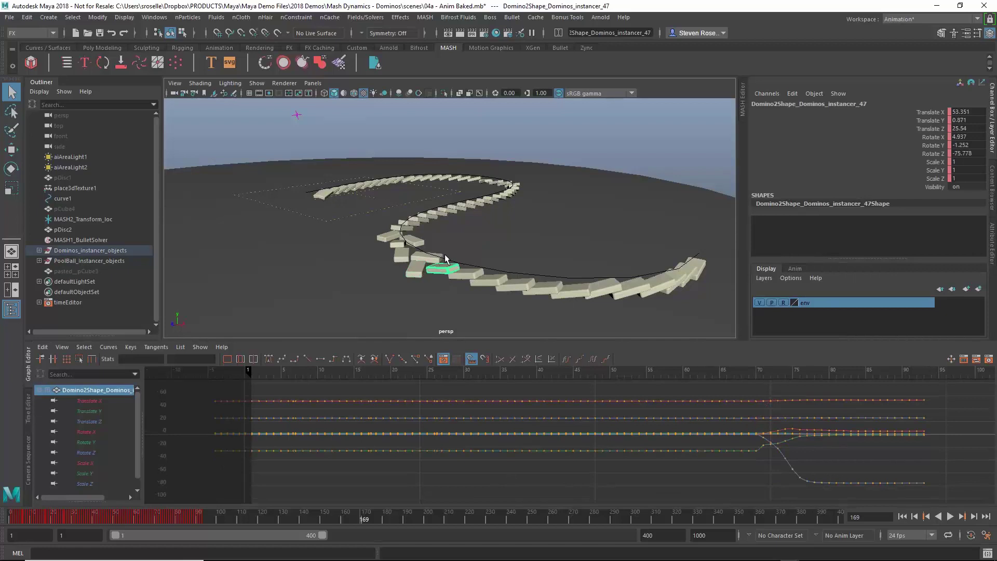
right_click_drag(445, 258, 351, 229, "alt")
left_click(346, 238)
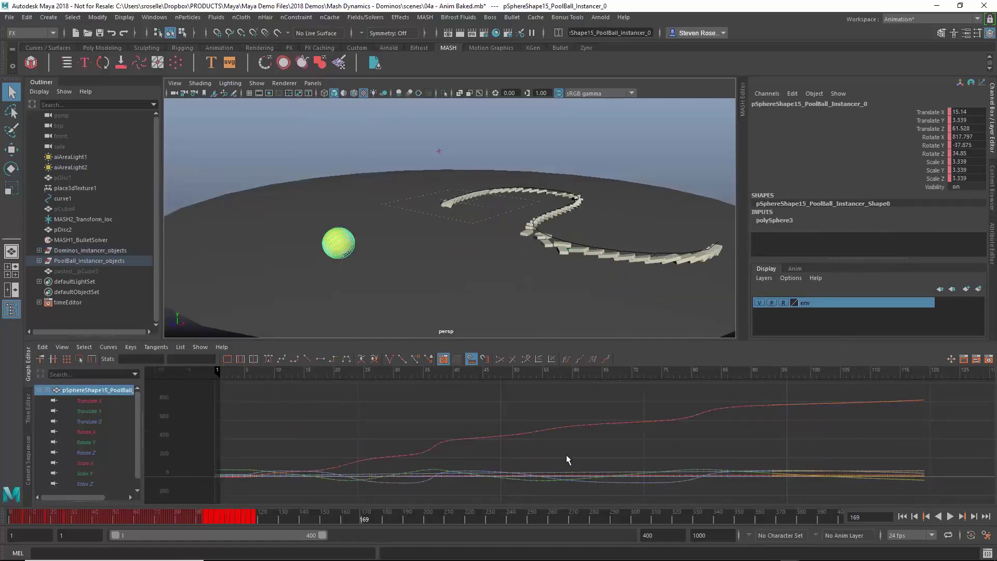
left_click(397, 233)
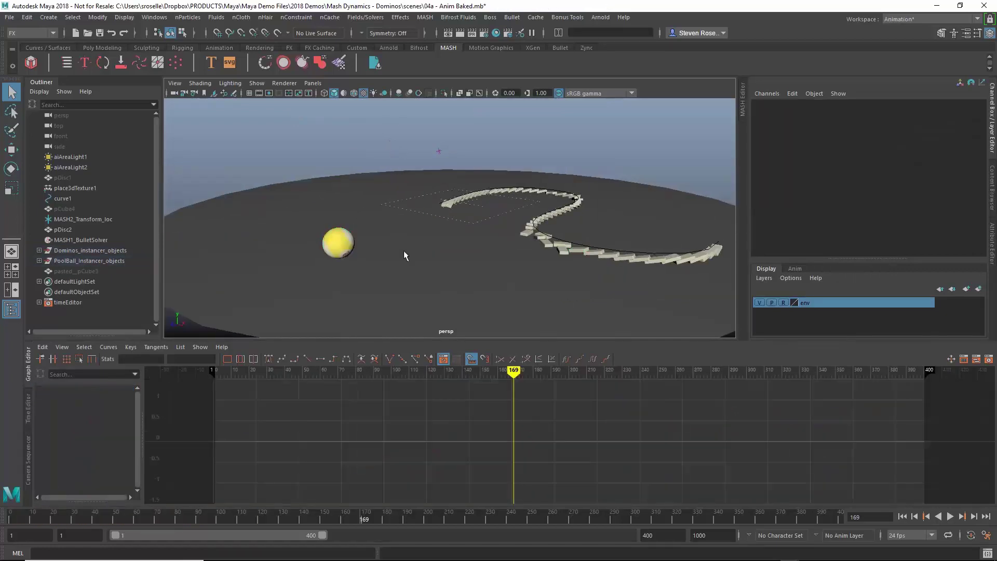